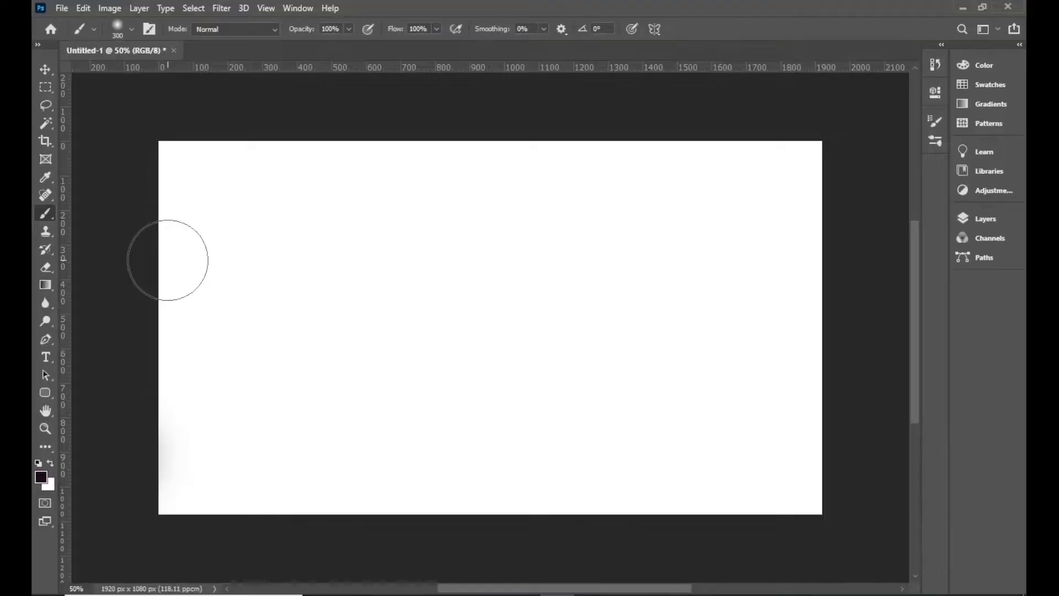
- Paint soft bright green (2cfe9a) across the canvas
click(43, 478)
click(540, 215)
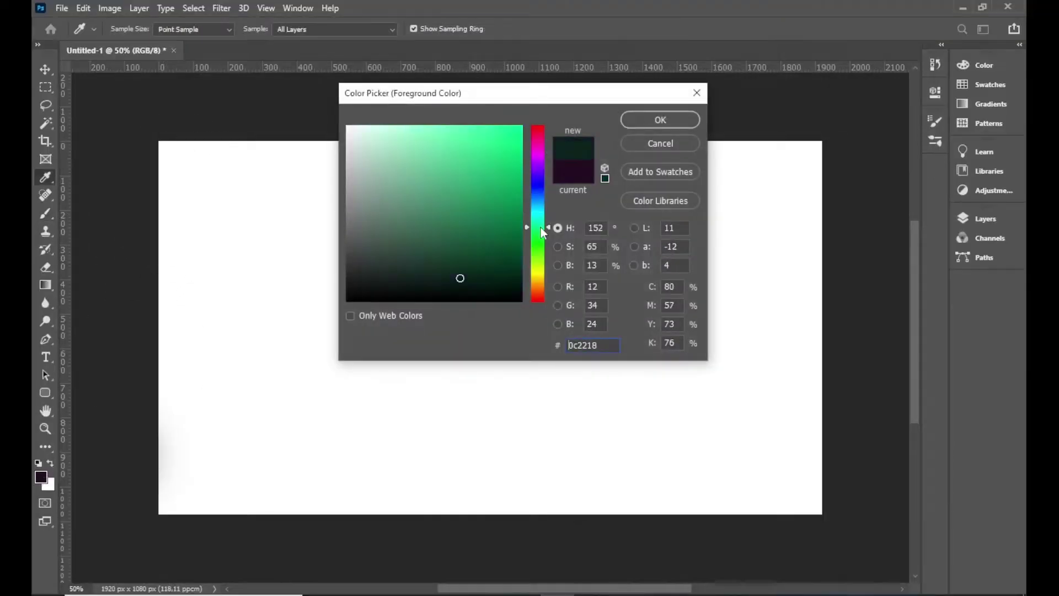
text(2cfe9a)
key(Return)
mouse_move(165, 165)
mouse_down()
mouse_move(331, 106)
mouse_move(867, 242)
mouse_move(737, 161)
mouse_move(846, 326)
mouse_move(721, 456)
mouse_move(182, 506)
mouse_up()
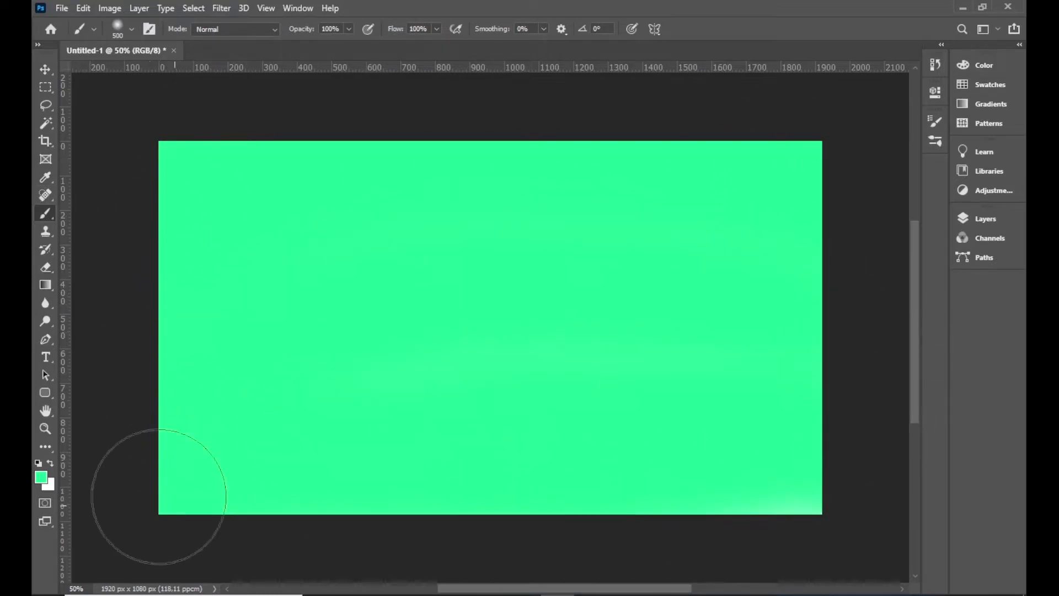
- Paint a soft dark teal band across the sky
click(41, 477)
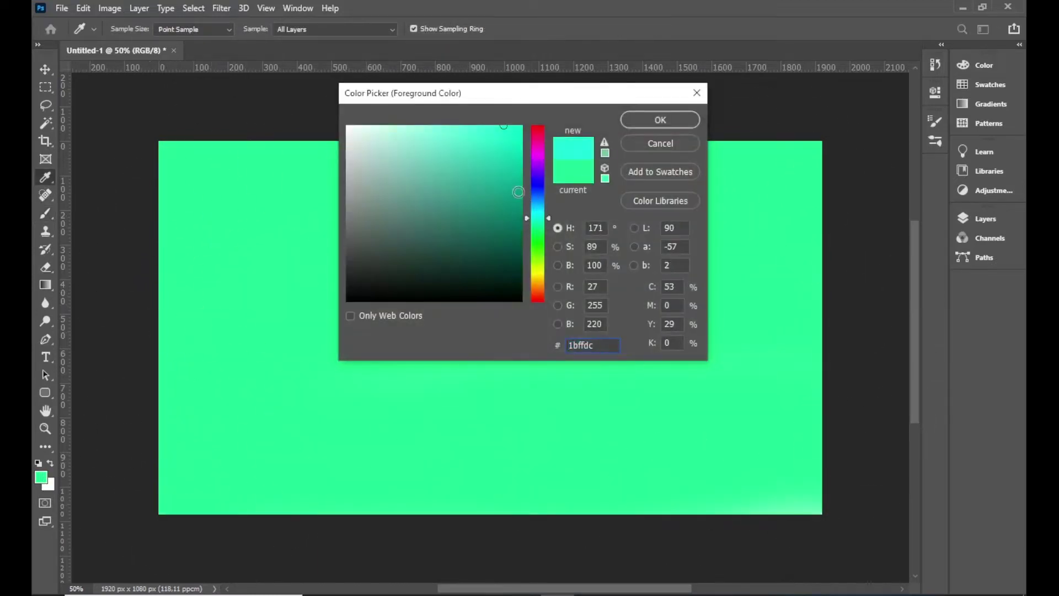
key(Return)
mouse_move(165, 144)
mouse_down()
mouse_move(756, 154)
mouse_move(568, 236)
mouse_move(221, 293)
mouse_move(798, 175)
mouse_up()
- Paint the top of the sky cyan, then repaint it a bluer cyan
click(41, 478)
key(Return)
drag(107, 177, 816, 182)
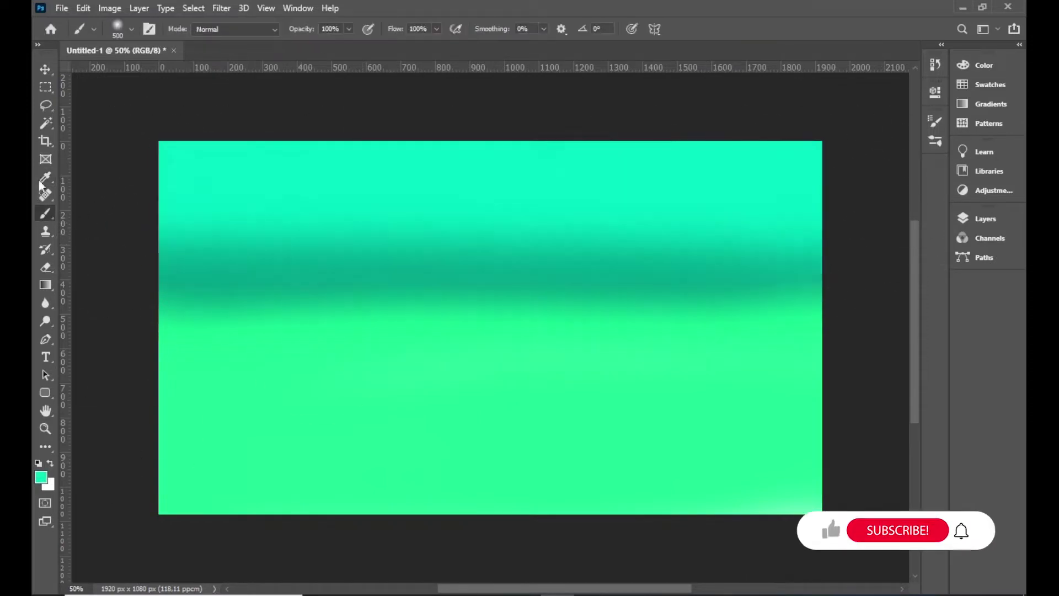
click(41, 477)
drag(546, 221, 546, 212)
key(Return)
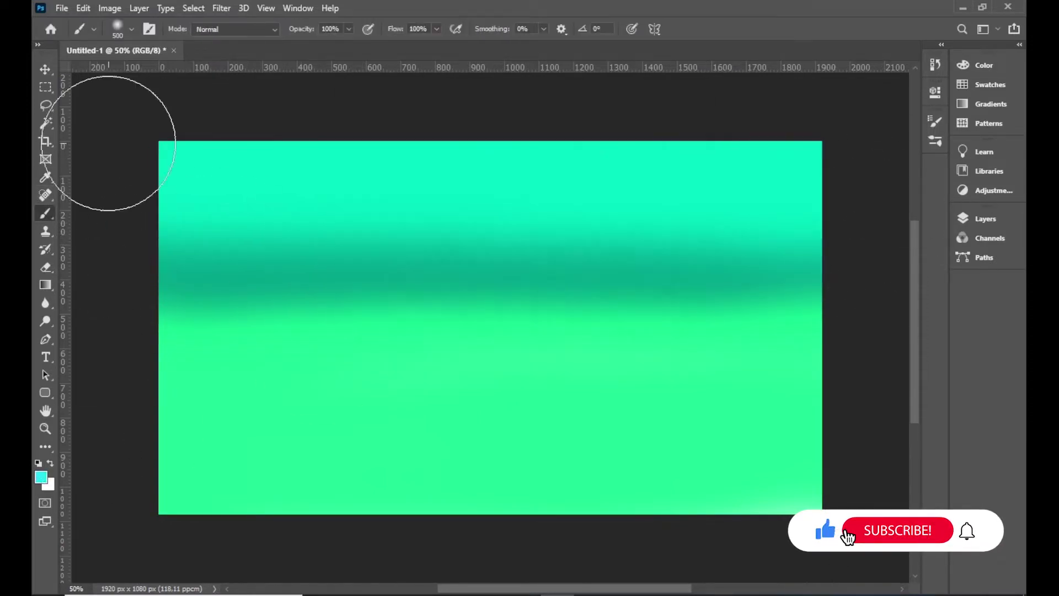
drag(106, 142, 883, 146)
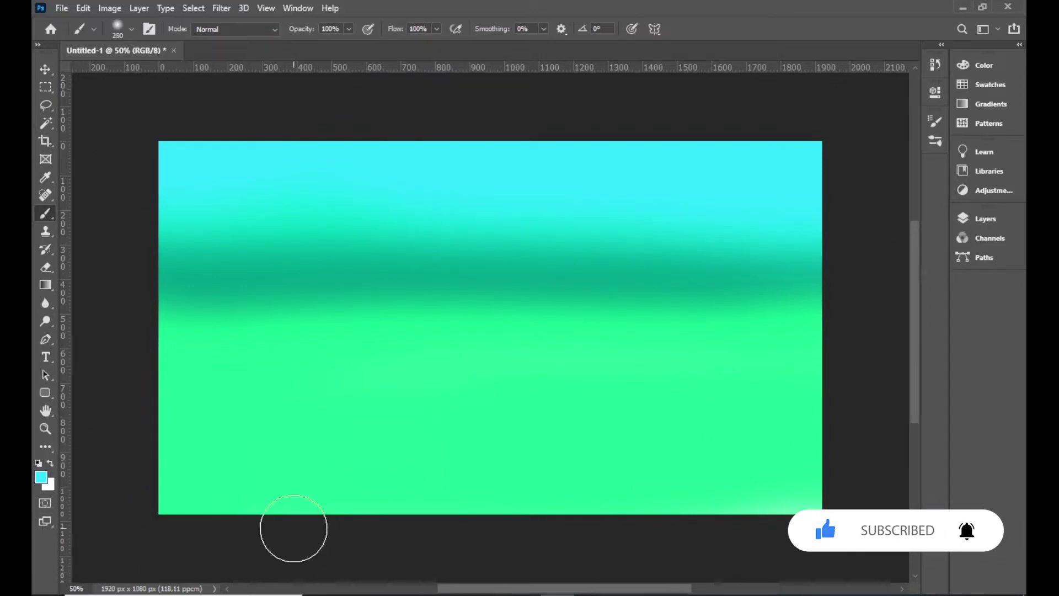
- Switch to the Hard Round brush and paint a cyan ridge over the lower canvas
click(131, 28)
click(121, 213)
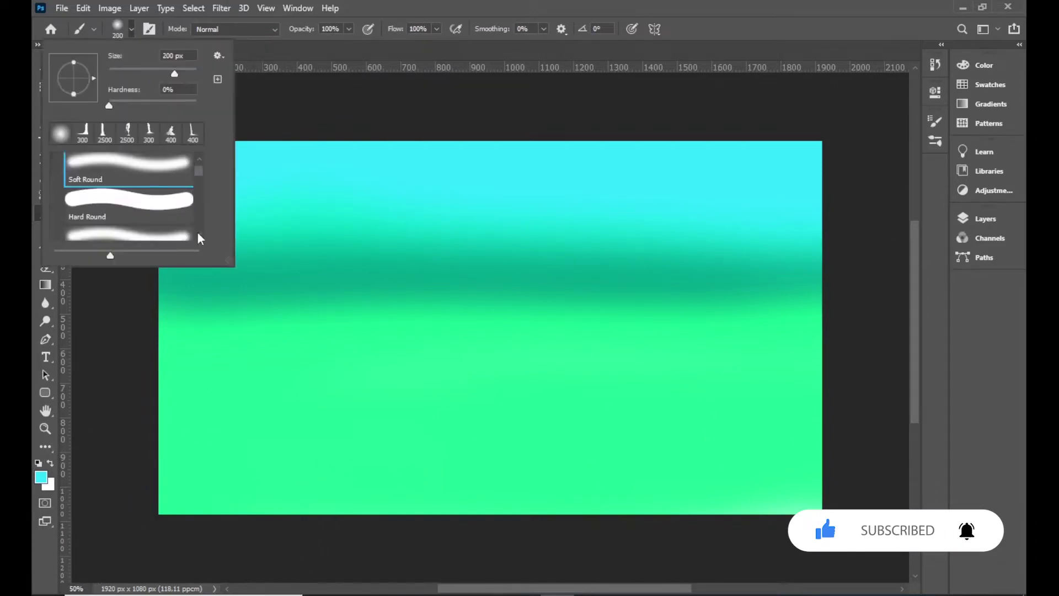
key(Return)
mouse_move(139, 373)
mouse_down()
mouse_move(367, 384)
mouse_move(396, 399)
mouse_move(740, 402)
mouse_move(600, 466)
mouse_move(156, 477)
mouse_up()
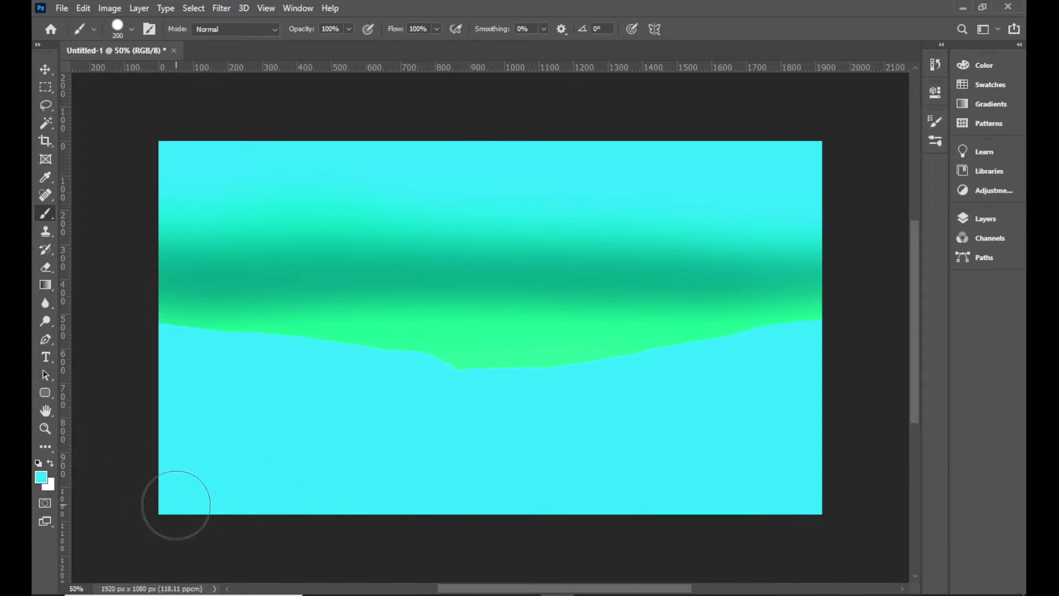
- Paint a turquoise hill covering the rest of the lower canvas
key(i)
click(41, 477)
click(535, 216)
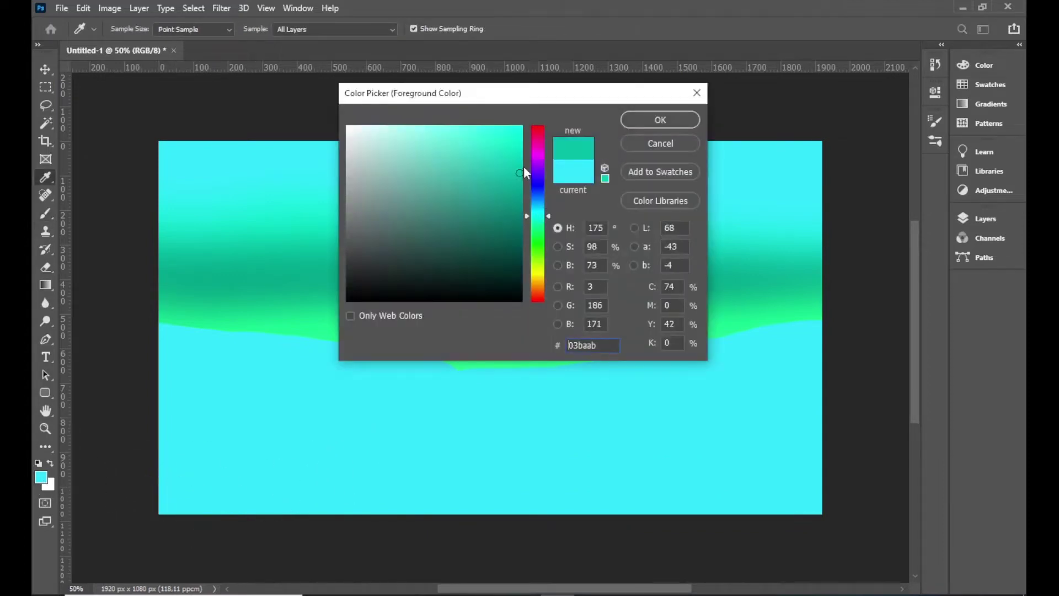
click(650, 120)
mouse_move(170, 378)
mouse_down()
mouse_move(338, 390)
mouse_move(398, 415)
mouse_move(234, 472)
mouse_up()
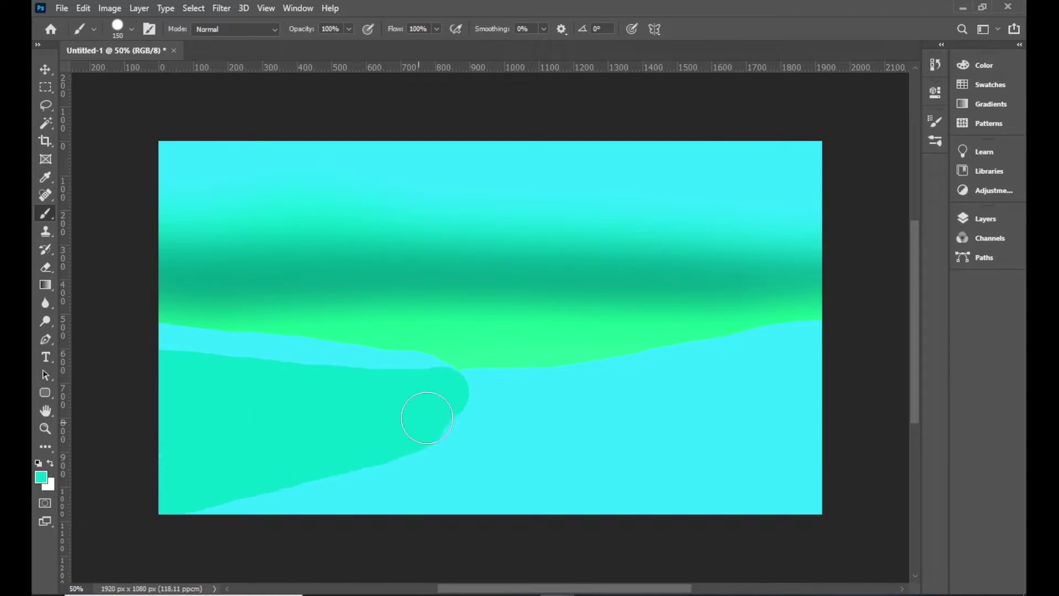
mouse_move(858, 355)
mouse_down()
mouse_move(465, 381)
mouse_move(472, 406)
mouse_move(456, 428)
mouse_move(205, 490)
mouse_move(435, 491)
mouse_up()
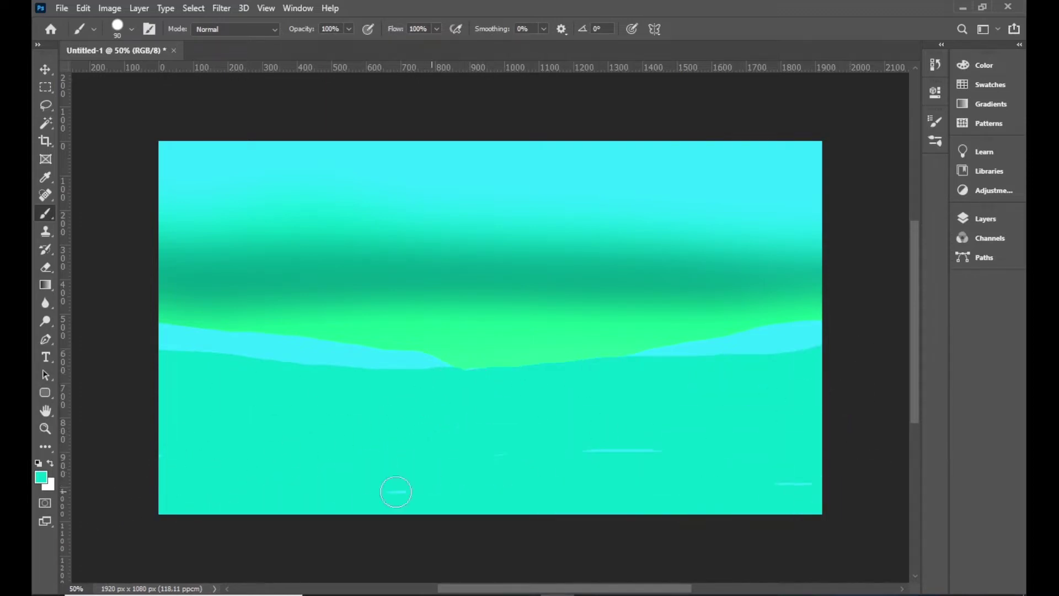
click(41, 476)
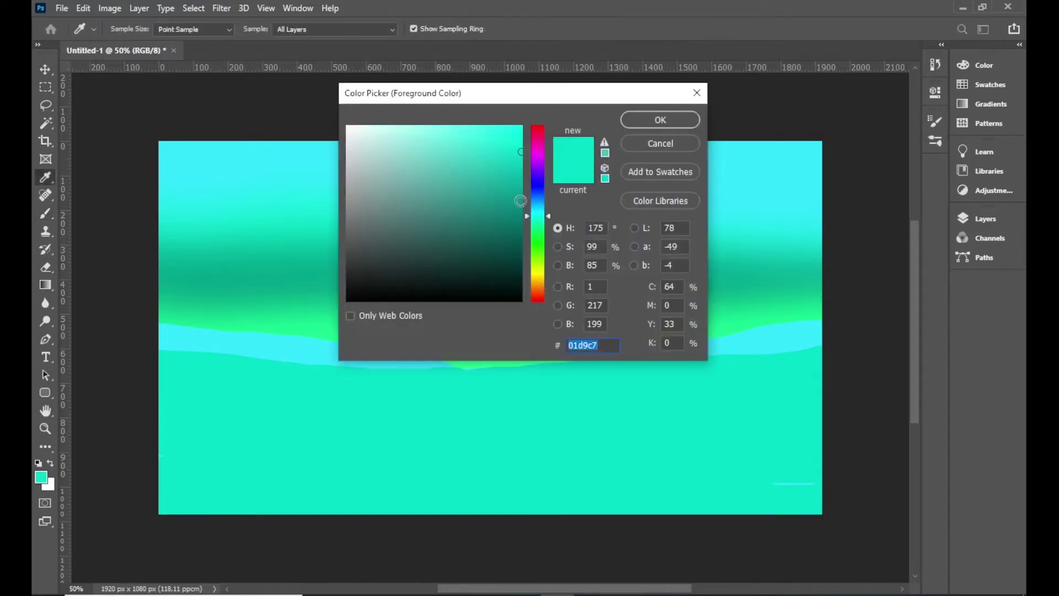
- Paint a teal hill band, then a darker teal band filling the canvas bottom
key(Return)
mouse_move(142, 406)
mouse_down()
mouse_move(441, 402)
mouse_move(300, 468)
mouse_move(777, 492)
mouse_move(416, 452)
mouse_move(714, 451)
mouse_move(840, 406)
mouse_up()
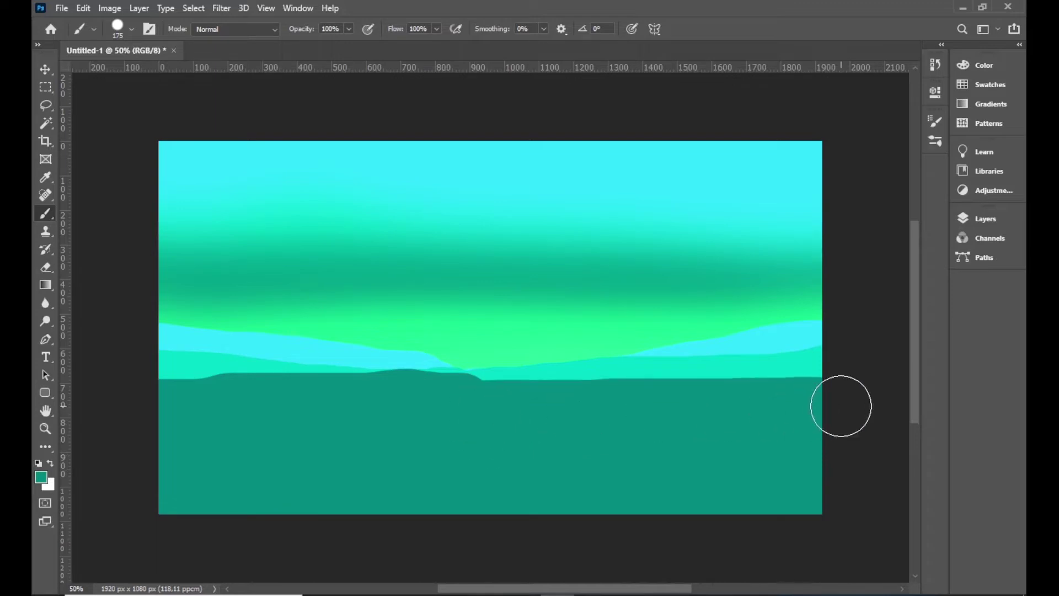
click(40, 477)
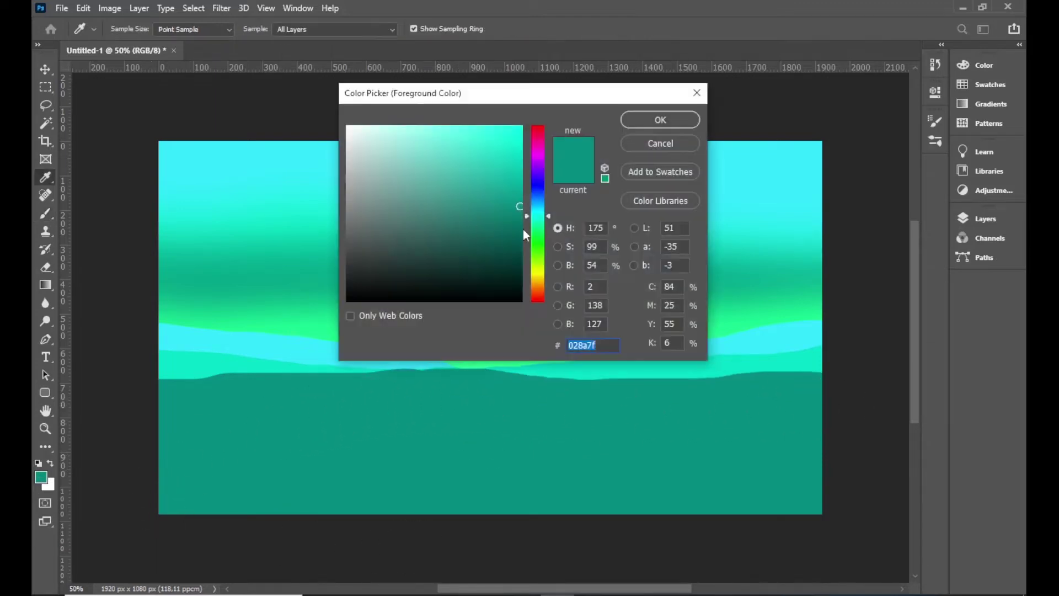
key(Return)
mouse_move(788, 428)
mouse_down()
mouse_move(508, 416)
mouse_move(143, 442)
mouse_up()
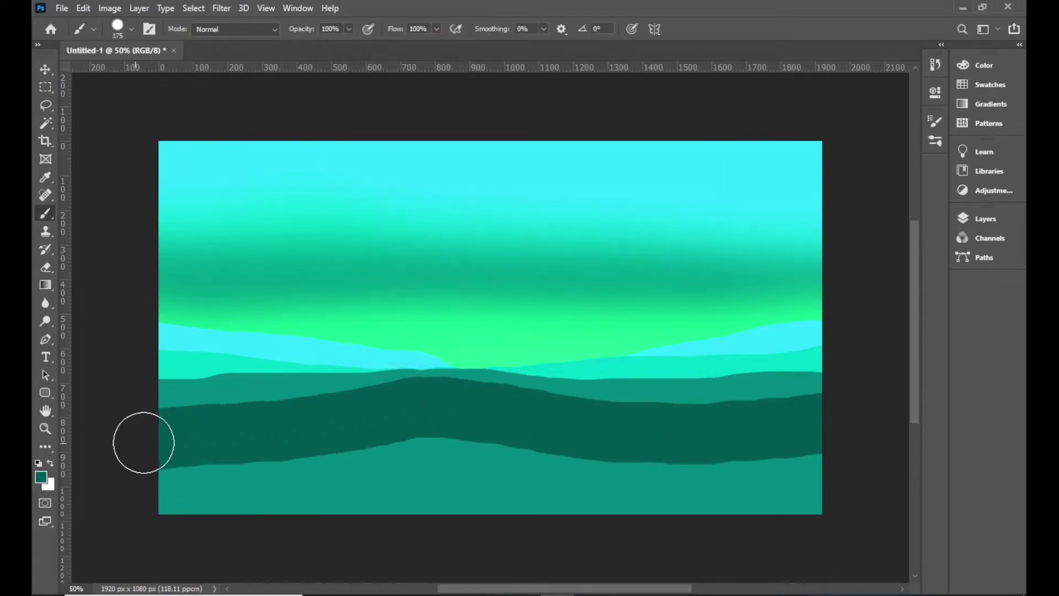
mouse_move(520, 415)
mouse_down()
mouse_move(449, 449)
mouse_move(703, 503)
mouse_up()
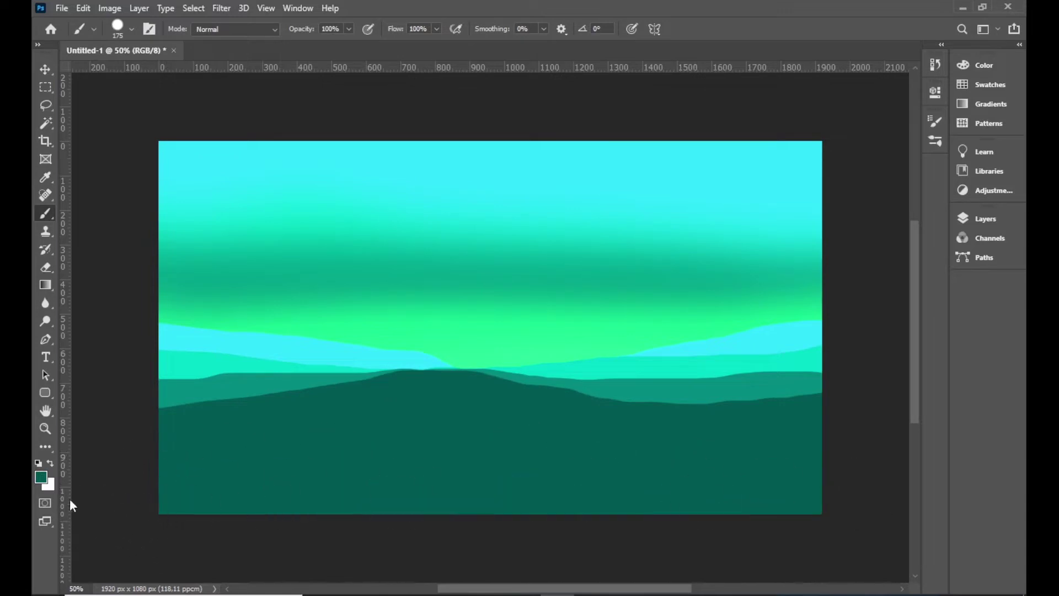
click(40, 477)
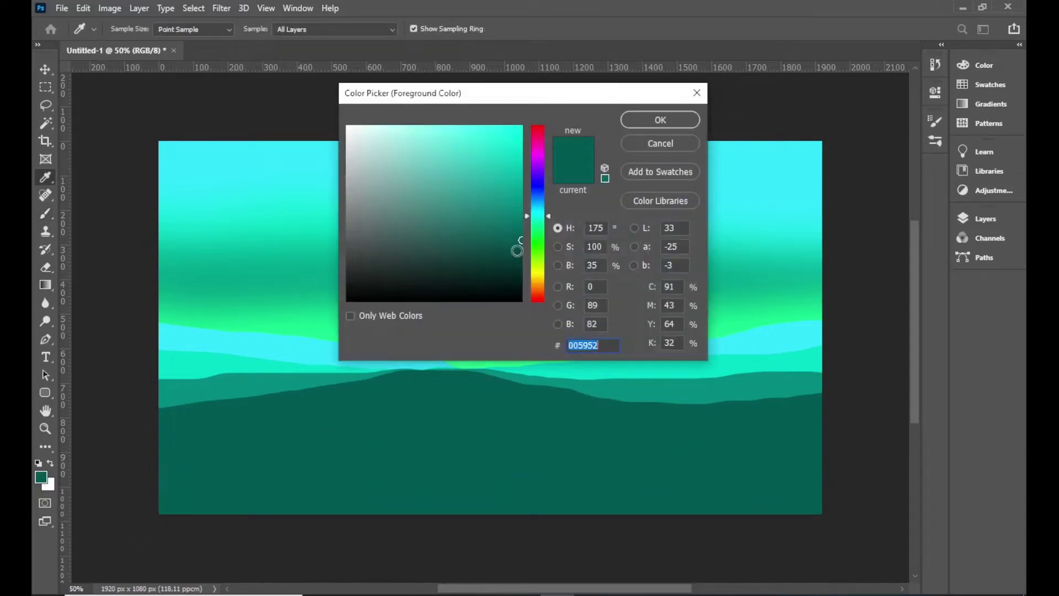
- Paint a deeper teal hill band across the lower canvas
click(517, 253)
key(Return)
mouse_move(827, 461)
mouse_down()
mouse_move(466, 413)
mouse_move(160, 449)
mouse_up()
mouse_move(454, 401)
mouse_down()
mouse_move(739, 494)
mouse_move(580, 482)
mouse_up()
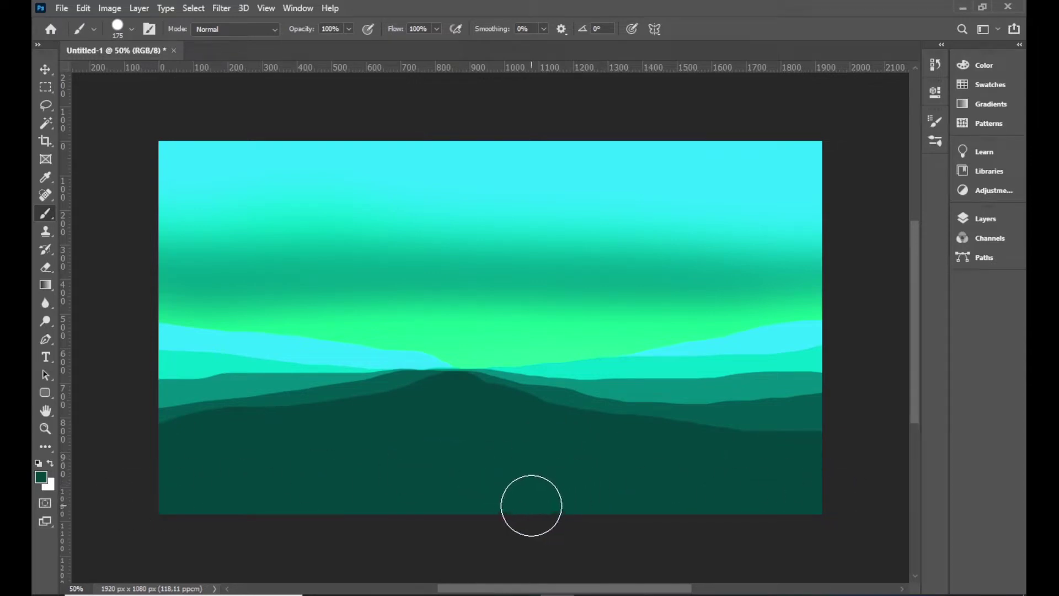
- Paint a black foreground hill peaking at the canvas centre
click(40, 477)
drag(517, 281, 516, 308)
key(Return)
mouse_move(813, 428)
mouse_down()
mouse_move(218, 511)
mouse_move(452, 444)
mouse_move(806, 513)
mouse_move(476, 431)
mouse_move(471, 415)
mouse_move(165, 503)
mouse_up()
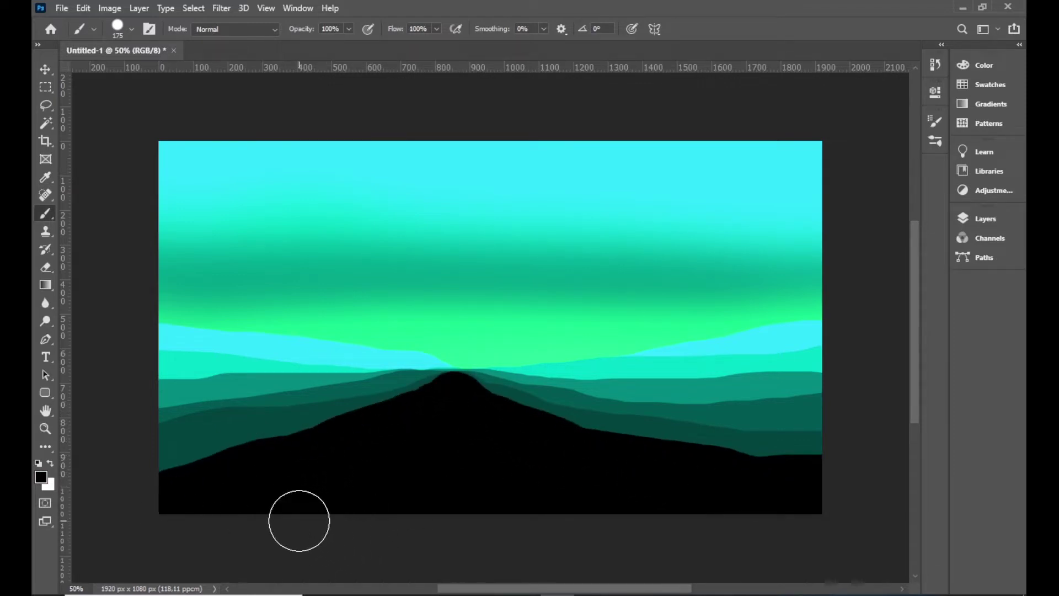
click(131, 29)
- Try tree-shaped brush presets and shrink the brush to 300 px
scroll(127, 198, down, 3)
scroll(127, 198, down, 3)
scroll(140, 204, down, 3)
scroll(140, 203, down, 2)
click(141, 216)
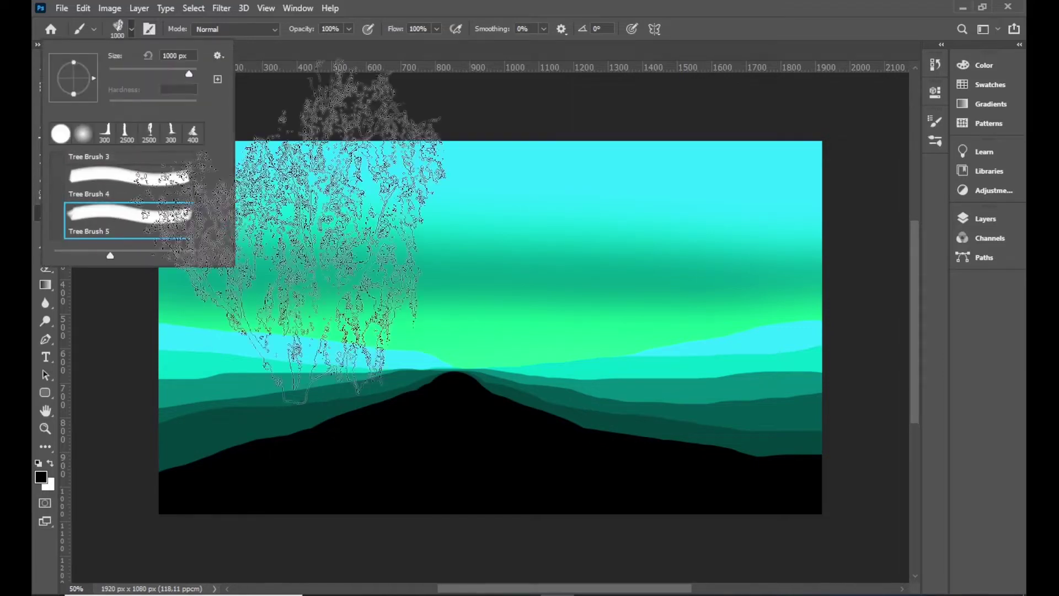
scroll(140, 217, down, 2)
click(139, 221)
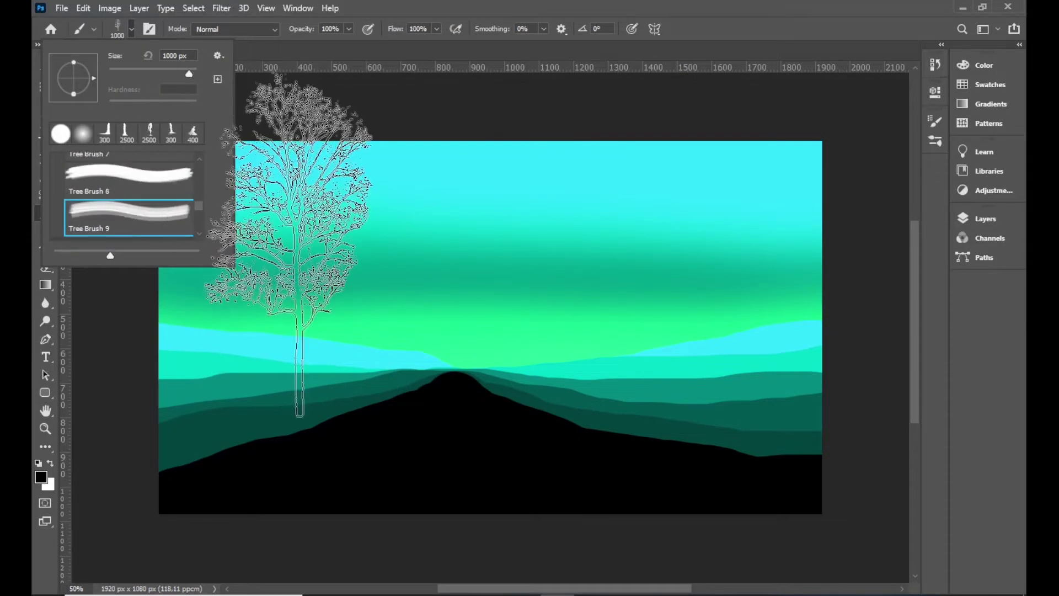
click(990, 402)
key(bracketleft)
key(bracketleft)
key(bracketleft)
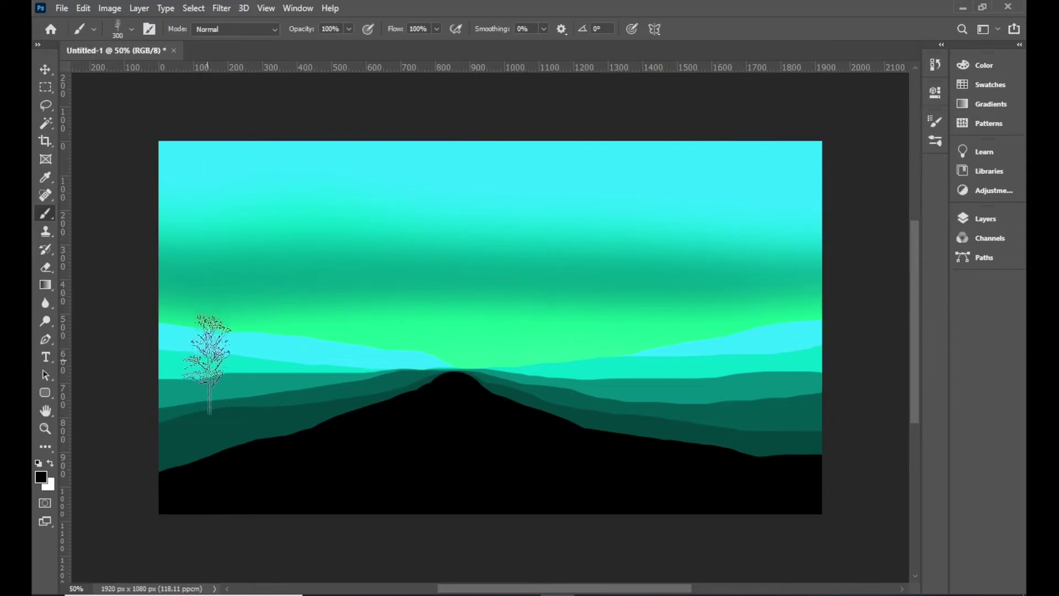
- Browse the tree brush folders and select Tree Brush 1
click(130, 30)
scroll(142, 208, up, 5)
click(142, 206)
scroll(144, 233, down, 2)
click(144, 231)
scroll(143, 221, down, 2)
scroll(144, 218, up, 3)
scroll(142, 218, up, 3)
scroll(141, 219, up, 3)
scroll(113, 218, down, 3)
click(121, 194)
scroll(175, 206, up, 2)
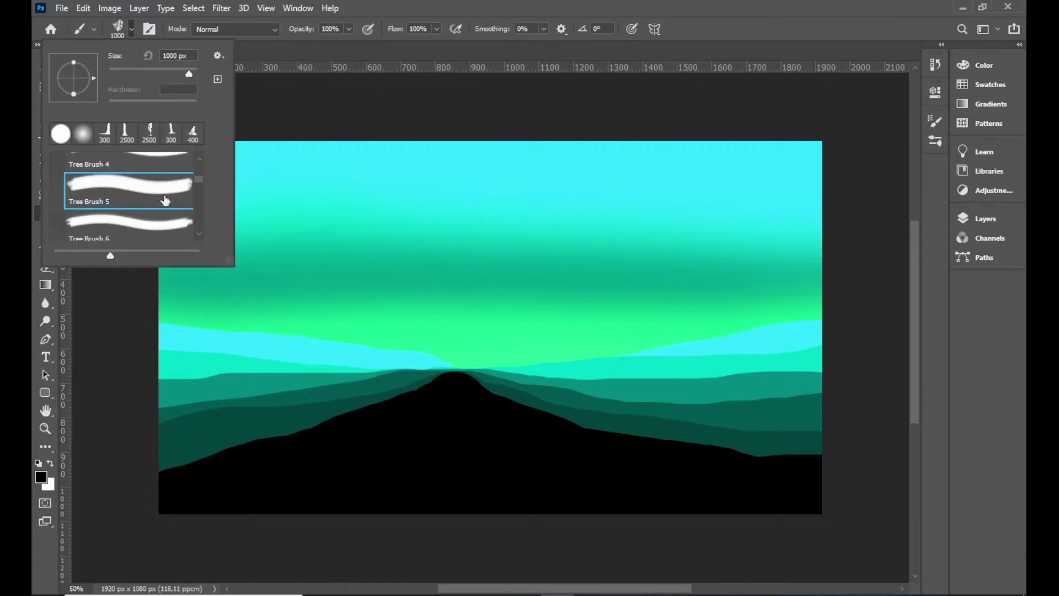
scroll(127, 204, up, 3)
scroll(127, 204, up, 3)
click(126, 207)
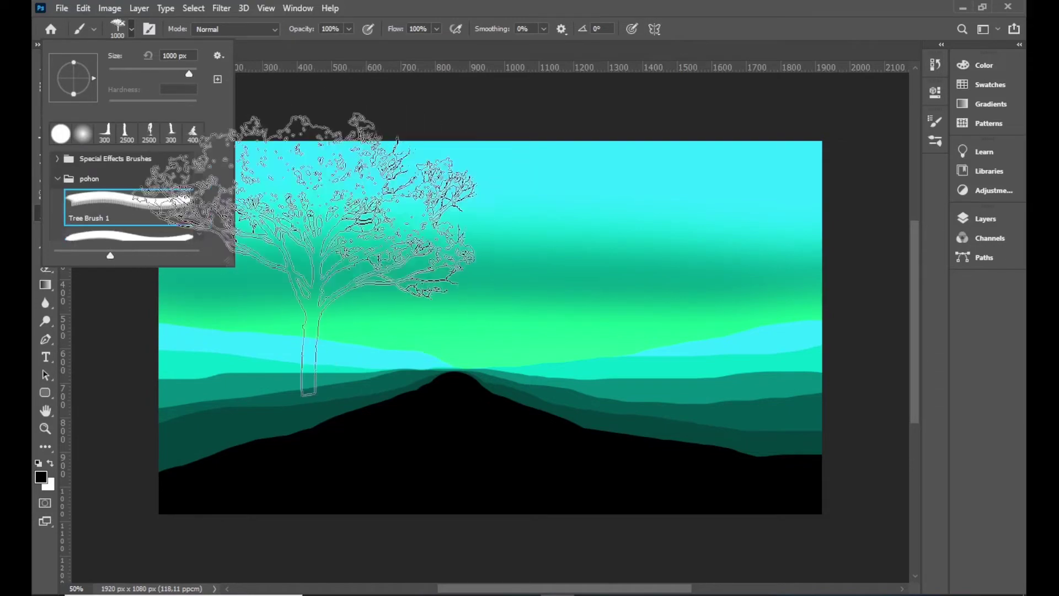
- Shrink Tree Brush 1 to 200 px and sample a teal from the painting
click(965, 371)
key(bracketleft)
key(bracketleft)
key(bracketleft)
key(bracketleft)
key(bracketleft)
key(bracketleft)
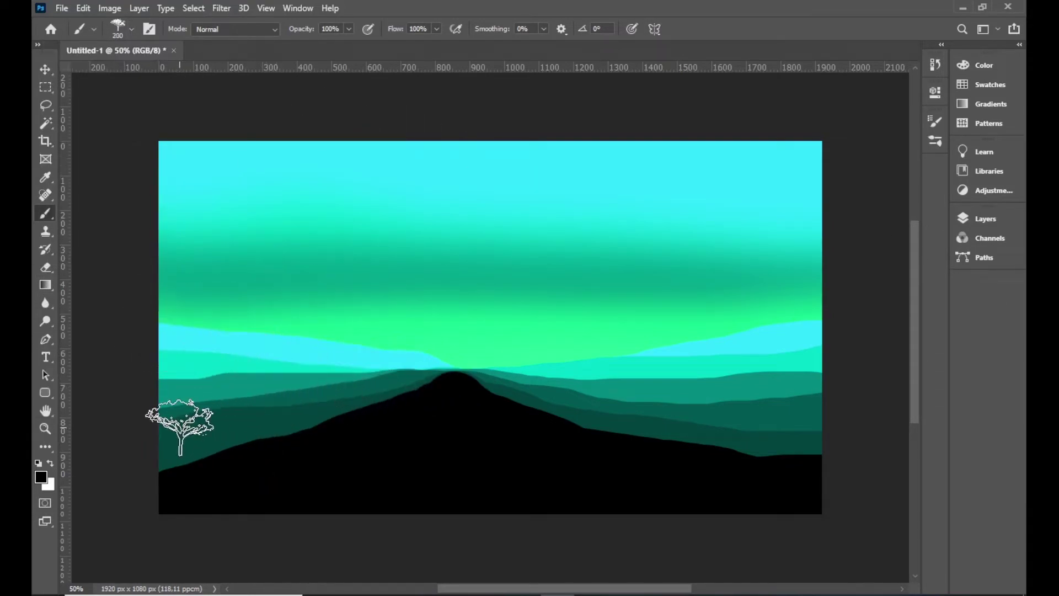
scroll(180, 425, up, 2)
alt+click(185, 349)
- Sample light turquoise and stamp trees at the left edge and upper right
alt+click(182, 299)
key(bracketleft)
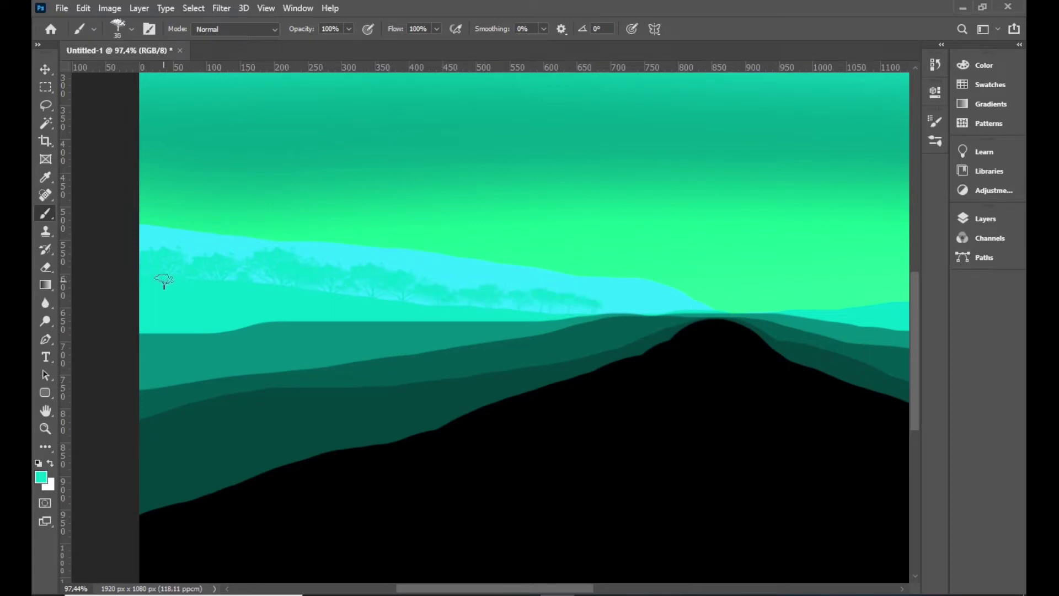
key(bracketright)
click(150, 257)
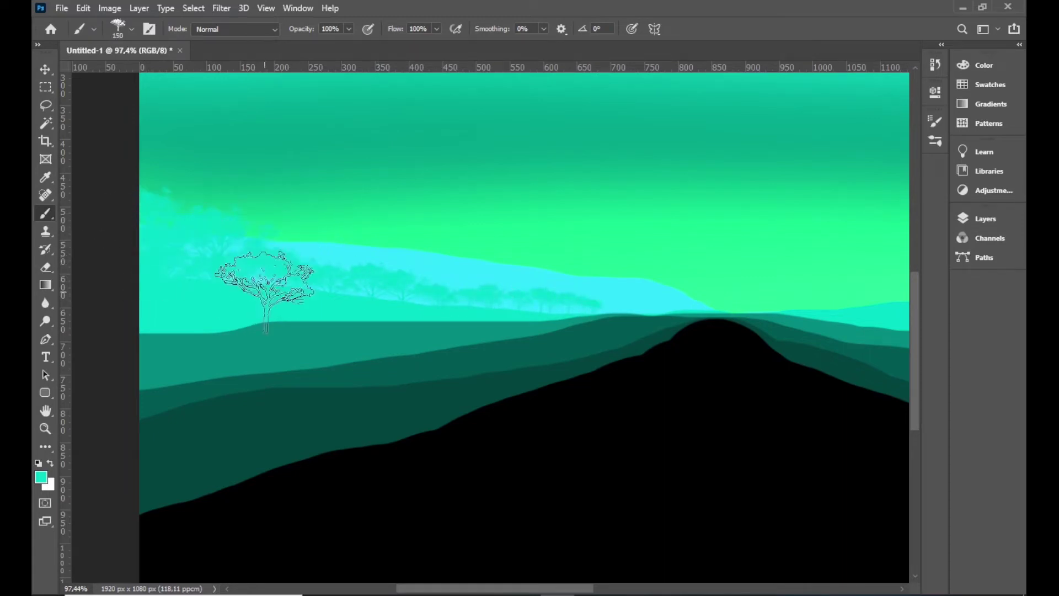
scroll(630, 309, down, 5)
scroll(716, 326, up, 4)
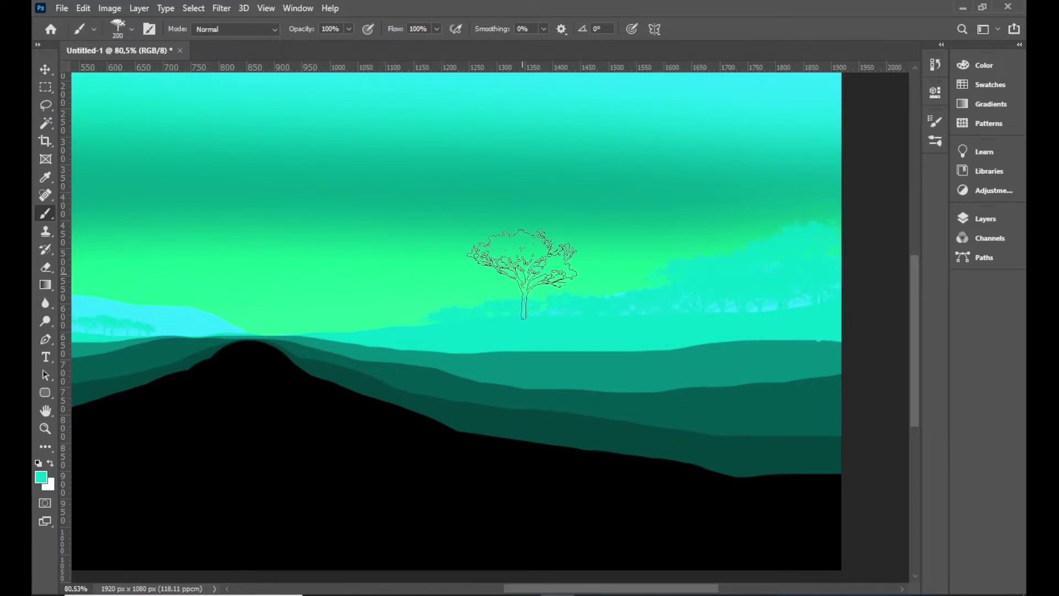
click(811, 254)
scroll(603, 284, down, 3)
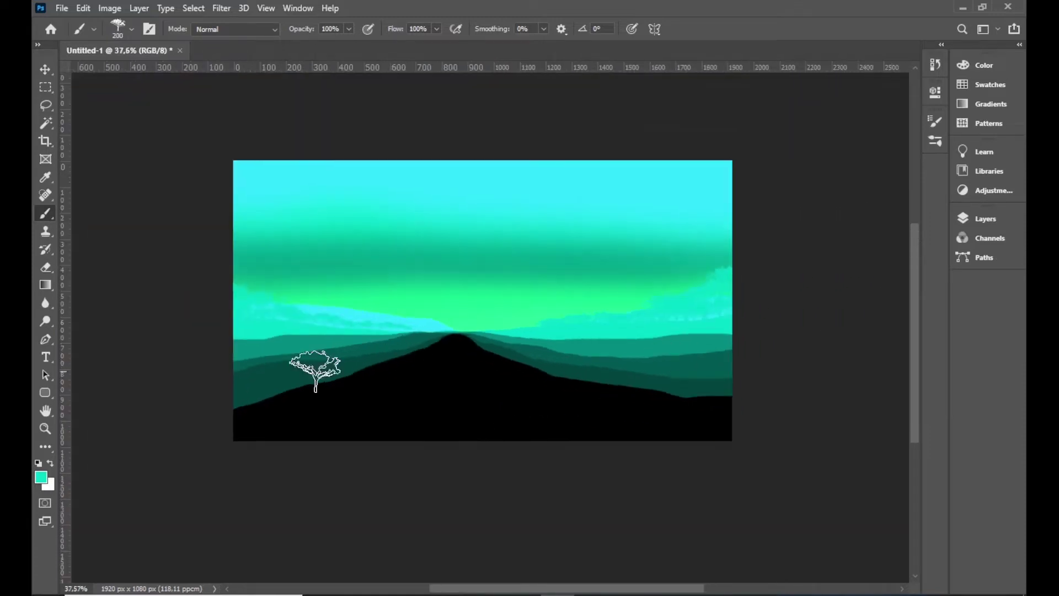
scroll(402, 359, up, 5)
- Paint rows of teal trees along the horizon plus a larger tree at the right edge
mouse_move(259, 259)
mouse_down()
mouse_move(397, 262)
mouse_move(558, 286)
mouse_up()
key(bracketleft)
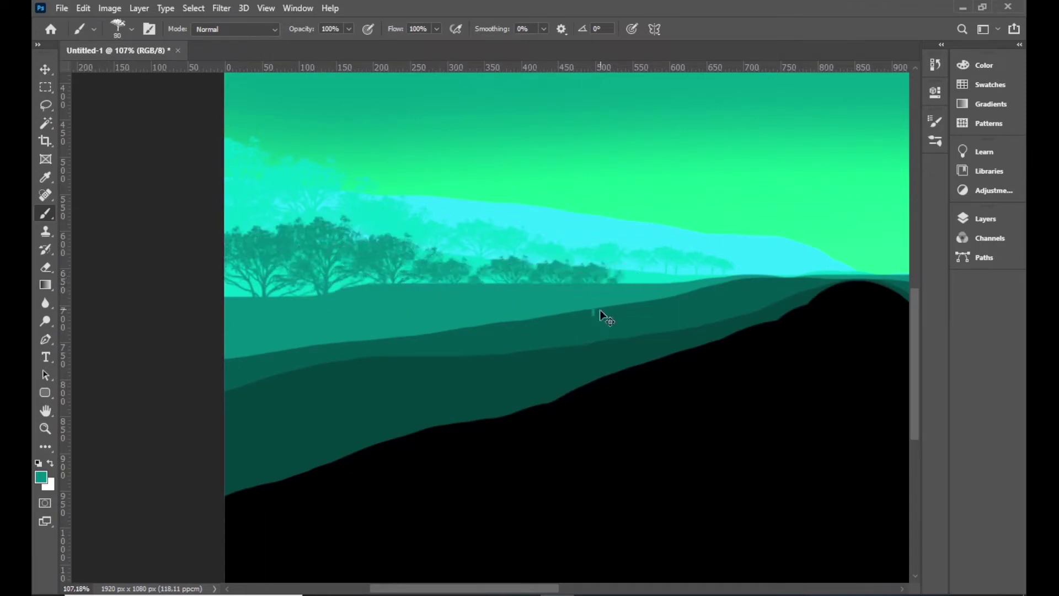
key(bracketright)
key(bracketright)
key(bracketright)
drag(261, 264, 387, 263)
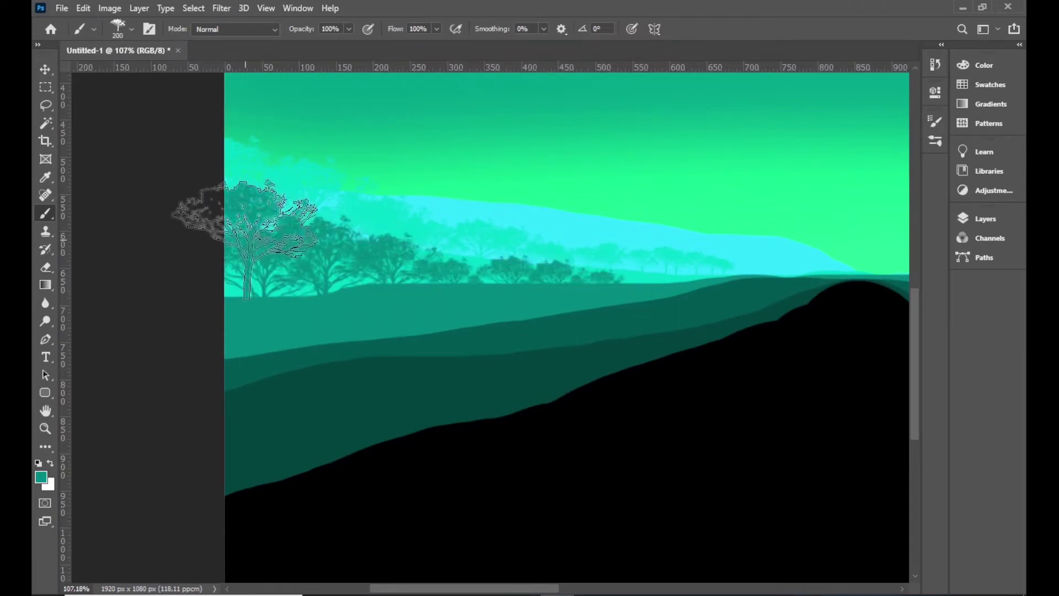
scroll(572, 278, down, 3)
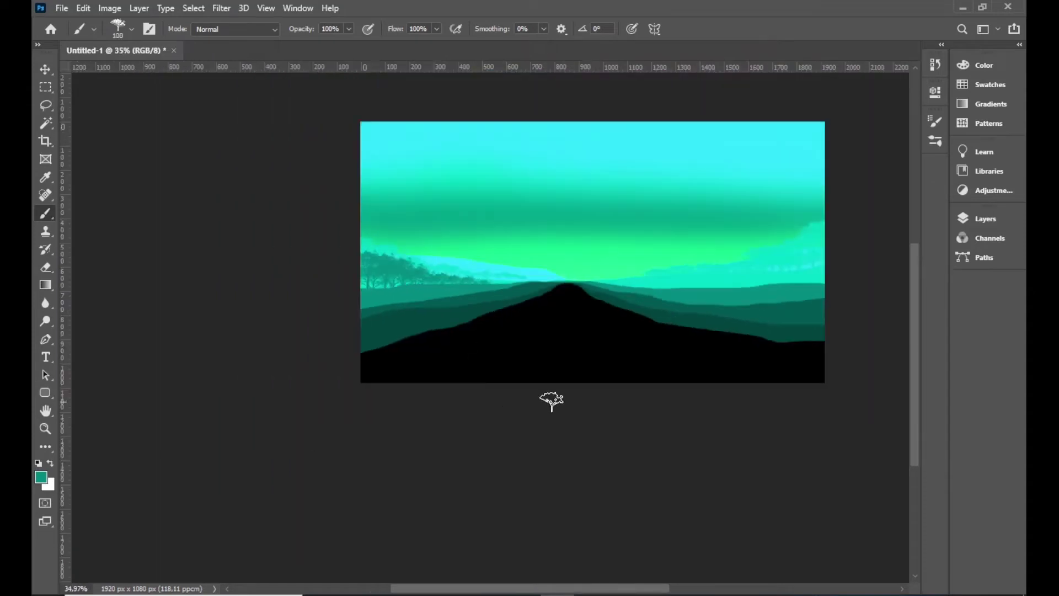
scroll(344, 309, up, 3)
key(bracketright)
key(bracketright)
key(bracketright)
mouse_move(468, 287)
mouse_down()
mouse_move(544, 265)
mouse_move(620, 271)
mouse_up()
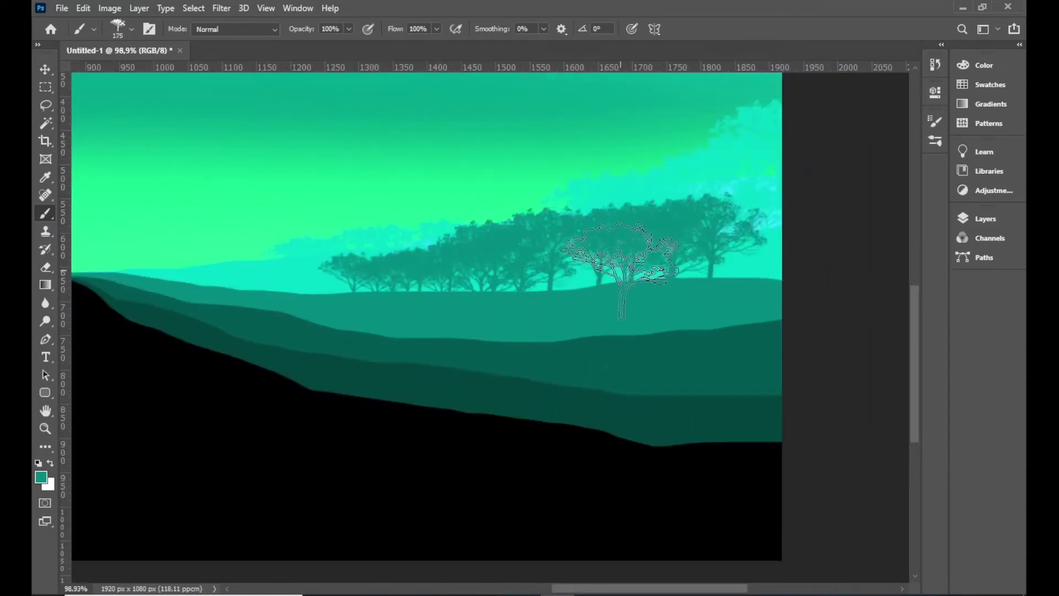
key(bracketright)
key(bracketright)
key(bracketright)
click(778, 218)
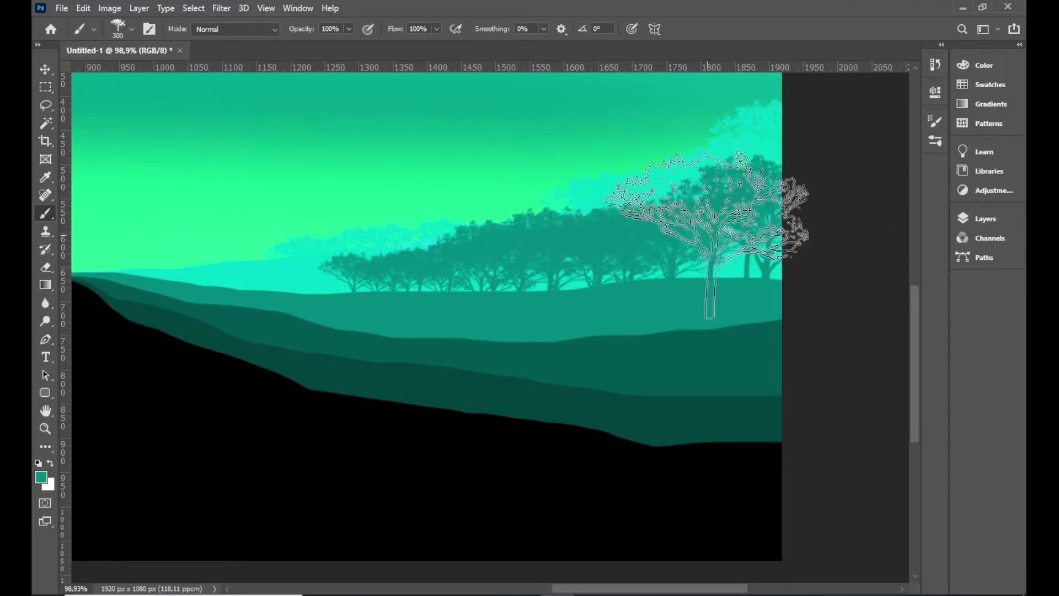
- Paint two rows of dark trees across the middle hill
key(bracketleft)
key(bracketleft)
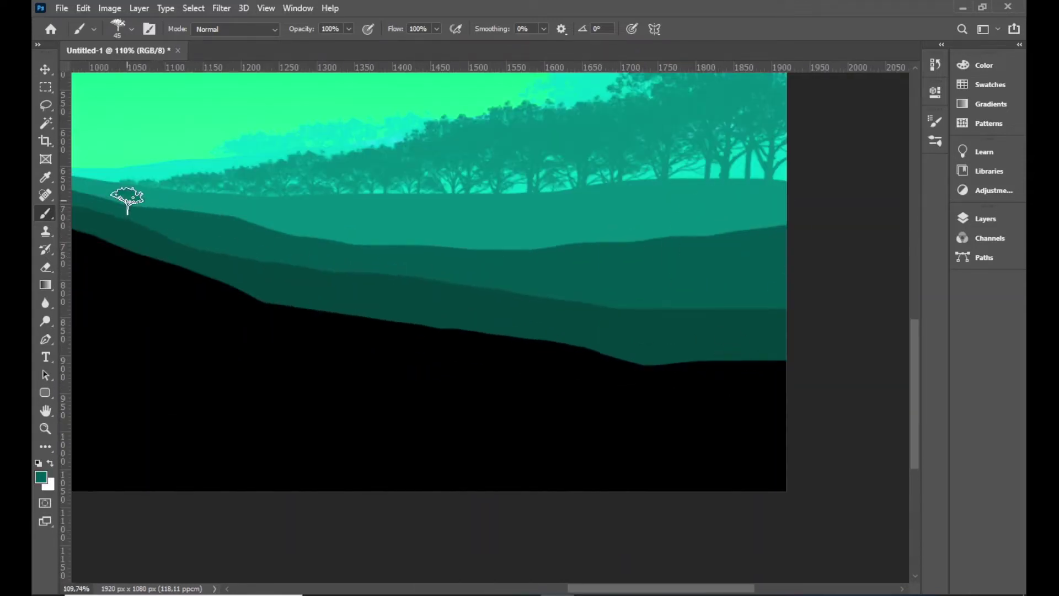
mouse_move(218, 208)
mouse_down()
mouse_move(345, 213)
mouse_move(321, 220)
mouse_up()
key(bracketright)
key(bracketright)
key(bracketright)
key(bracketright)
key(bracketright)
key(bracketright)
key(bracketright)
key(bracketright)
drag(516, 206, 508, 208)
key(bracketright)
key(bracketright)
key(bracketleft)
key(bracketleft)
key(bracketleft)
scroll(601, 237, down, 3)
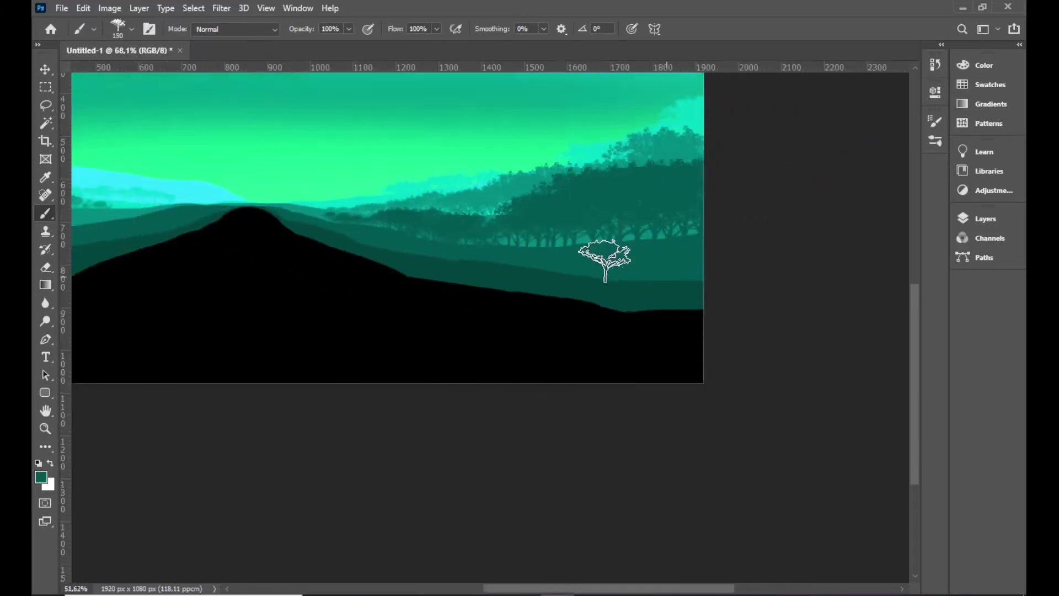
- Paint denser dark teal trees over the left, mid-left and right hill bands
scroll(301, 267, up, 3)
key(bracketright)
key(bracketright)
key(bracketright)
drag(264, 186, 284, 182)
key(bracketleft)
key(bracketleft)
key(bracketleft)
key(bracketleft)
drag(354, 199, 662, 202)
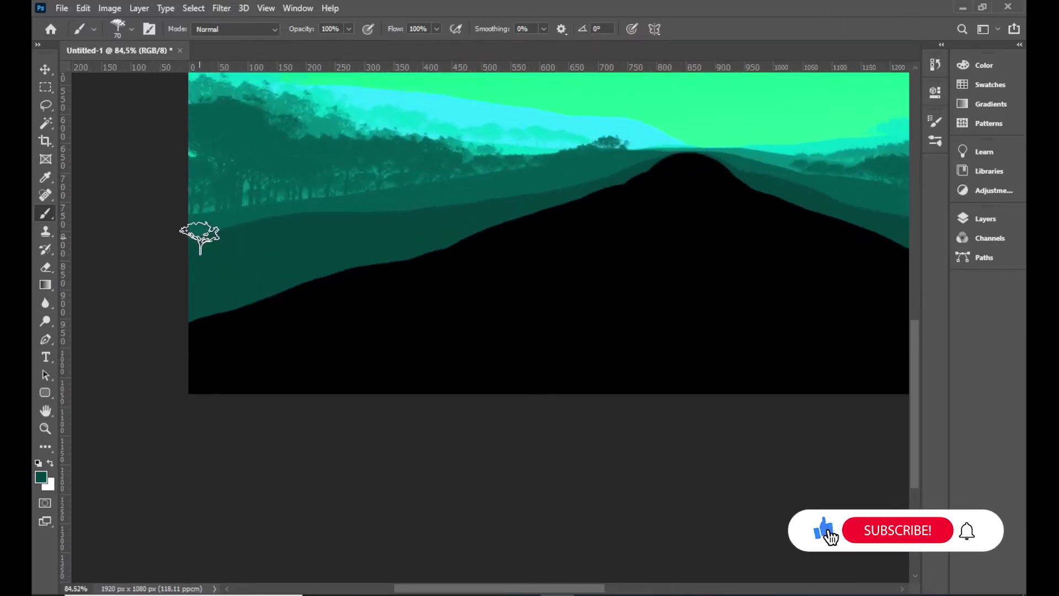
mouse_move(200, 243)
mouse_down()
mouse_move(224, 201)
mouse_move(349, 213)
mouse_move(253, 184)
mouse_move(432, 202)
mouse_up()
key(bracketleft)
key(bracketleft)
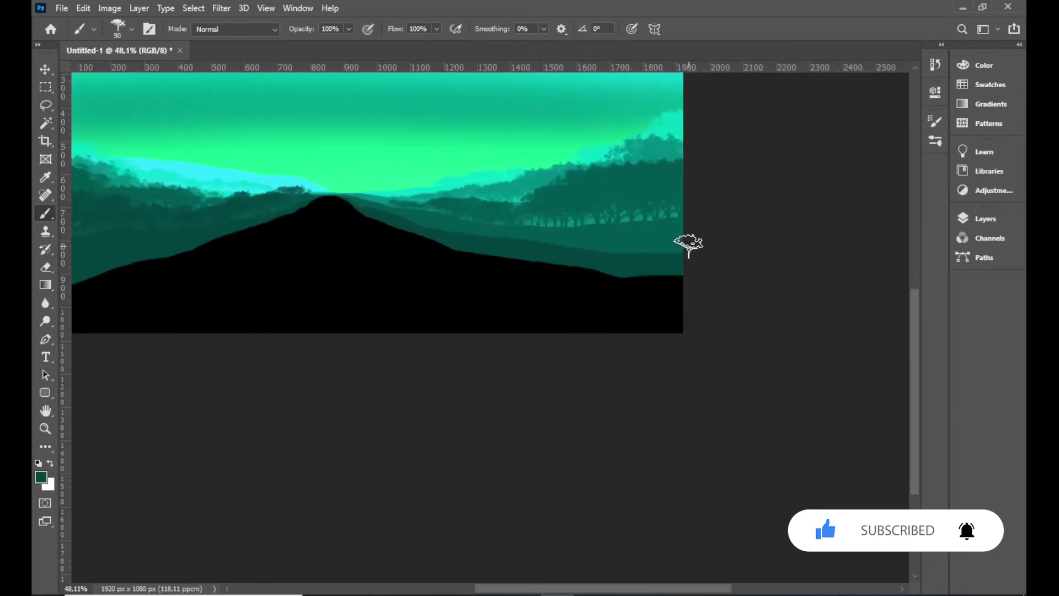
key(bracketright)
key(bracketright)
key(bracketright)
key(bracketright)
key(bracketright)
key(bracketright)
key(bracketleft)
key(bracketleft)
key(bracketleft)
key(bracketleft)
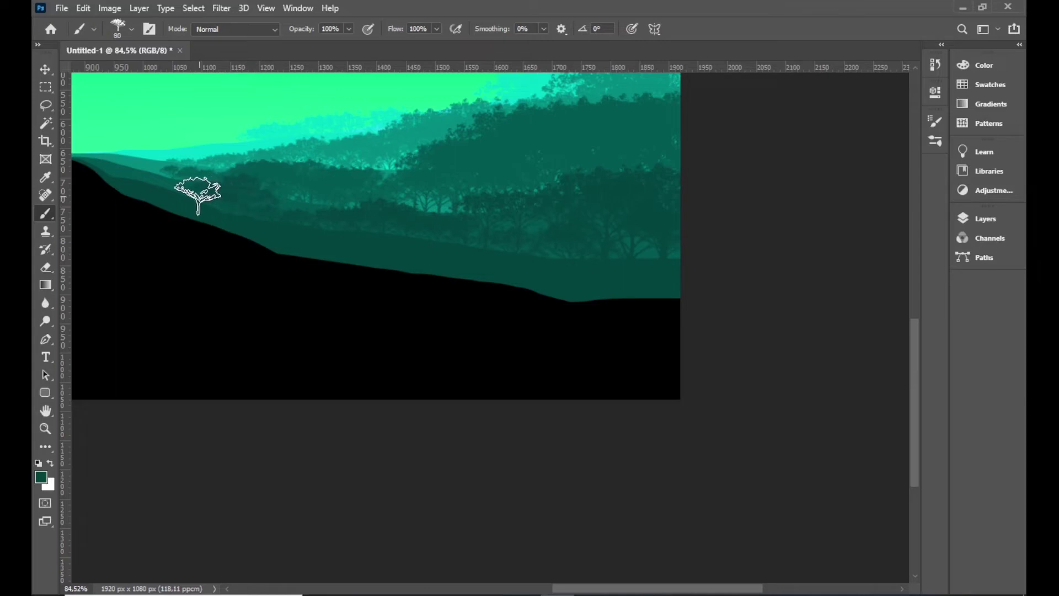
scroll(449, 307, down, 5)
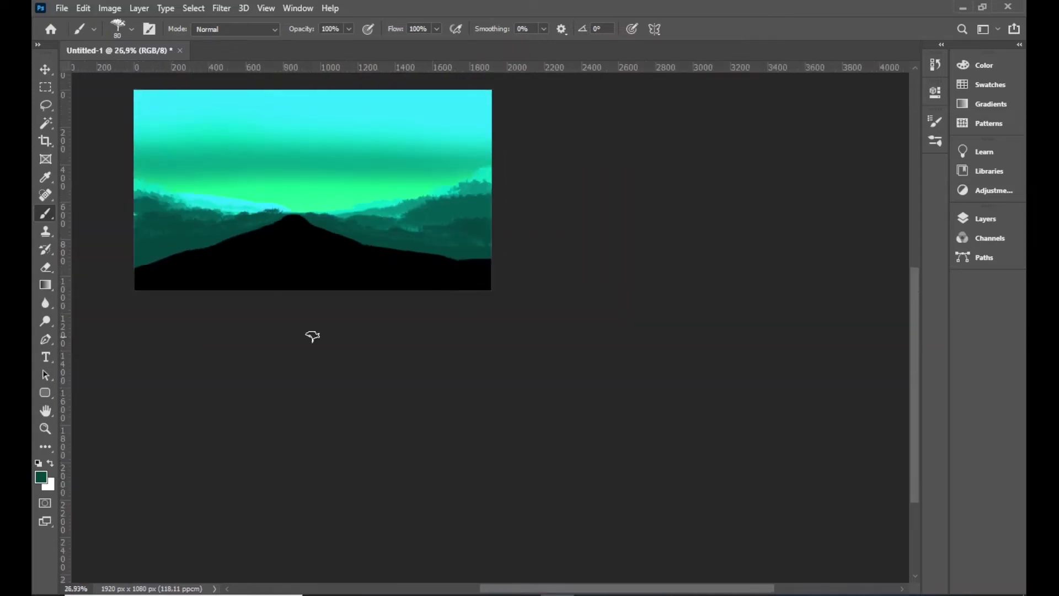
- Enlarge the tree brush and paint black trees across the left and middle foreground
scroll(201, 298, up, 1)
scroll(168, 279, up, 2)
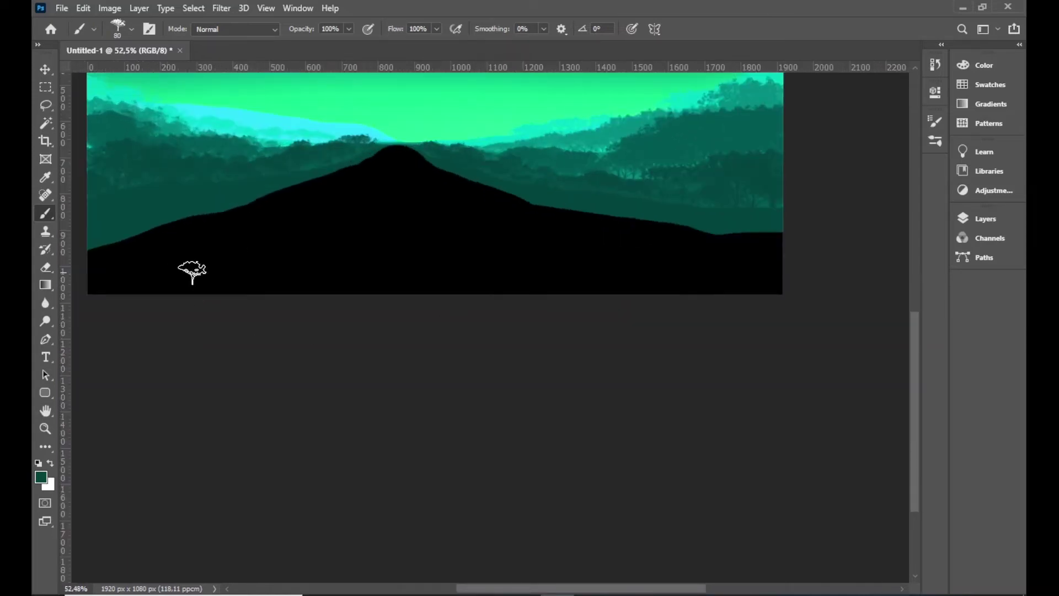
key(bracketright)
key(bracketright)
key(bracketright)
click(119, 210)
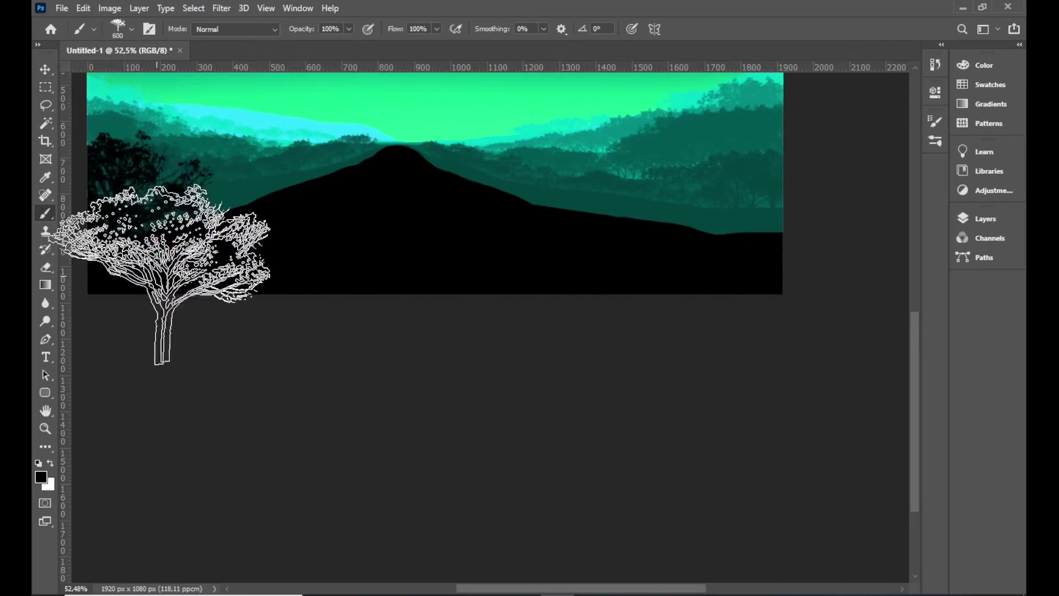
mouse_move(428, 247)
mouse_down()
mouse_move(389, 222)
mouse_move(504, 279)
mouse_move(619, 260)
mouse_move(738, 266)
mouse_up()
scroll(390, 366, down, 2)
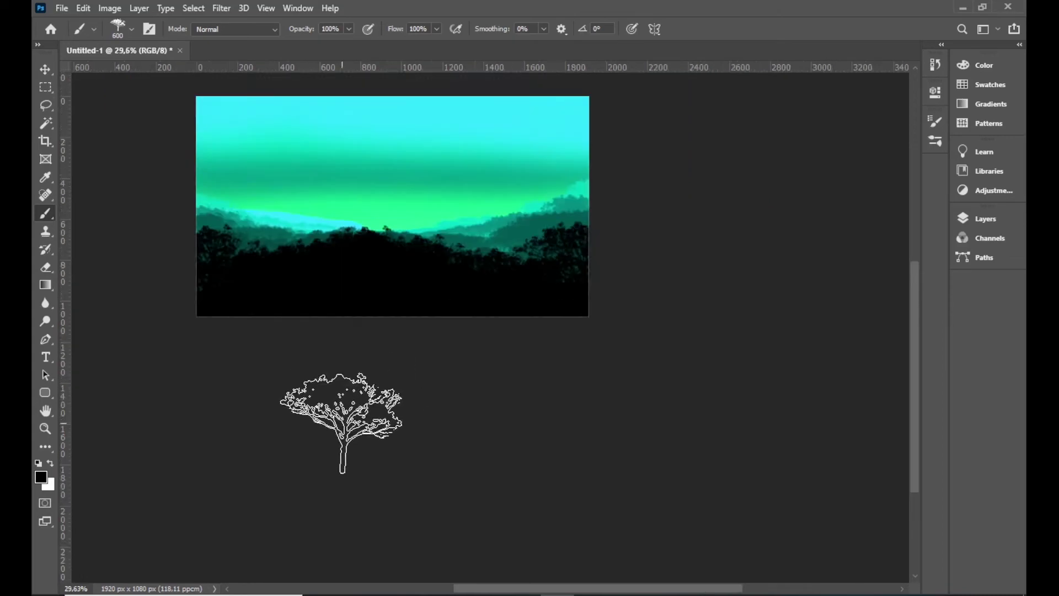
scroll(366, 426, up, 1)
click(132, 27)
- Select a cloud brush from the awan folder and shrink it
click(132, 27)
scroll(411, 174, down, 1)
scroll(411, 174, up, 2)
click(132, 28)
click(56, 177)
click(57, 197)
click(124, 218)
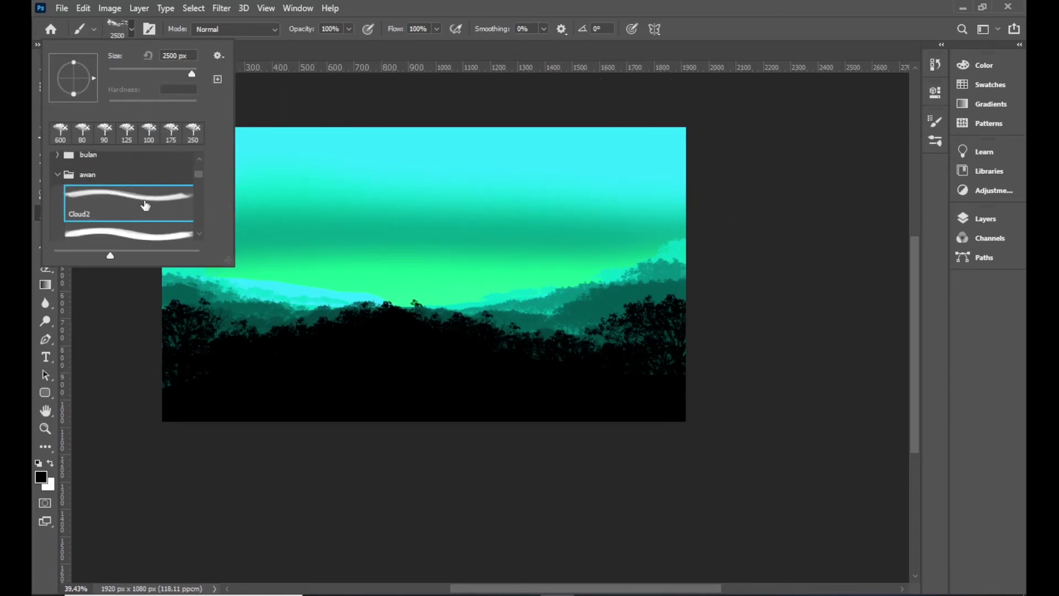
scroll(117, 208, down, 2)
scroll(117, 208, up, 3)
click(130, 206)
key(Return)
key(bracketleft)
key(bracketleft)
key(bracketleft)
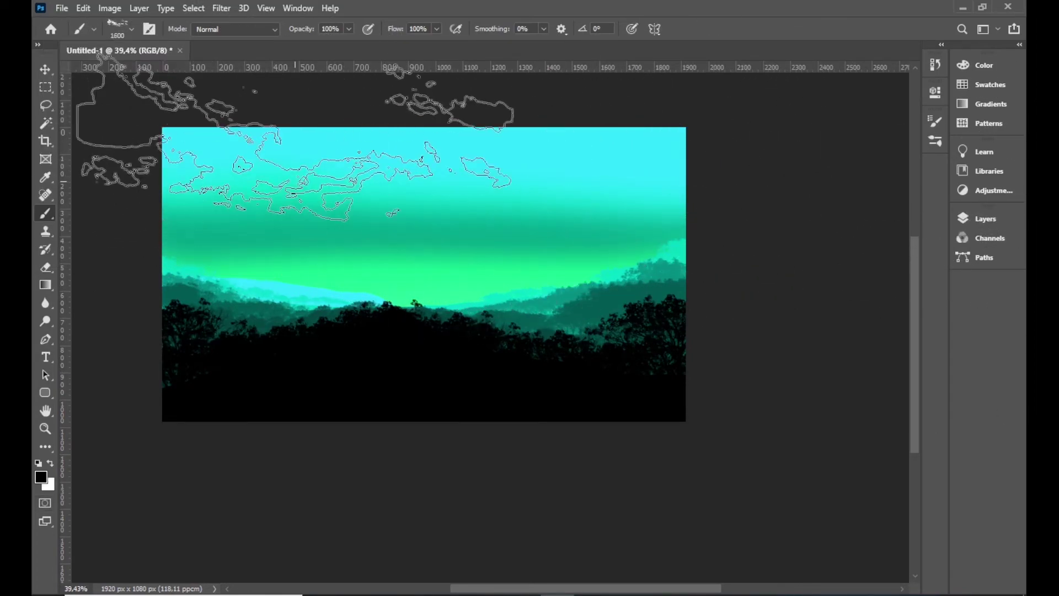
- Paint cyan clouds sampled from the sky, then white clouds along the top
alt+click(243, 141)
drag(463, 146, 590, 118)
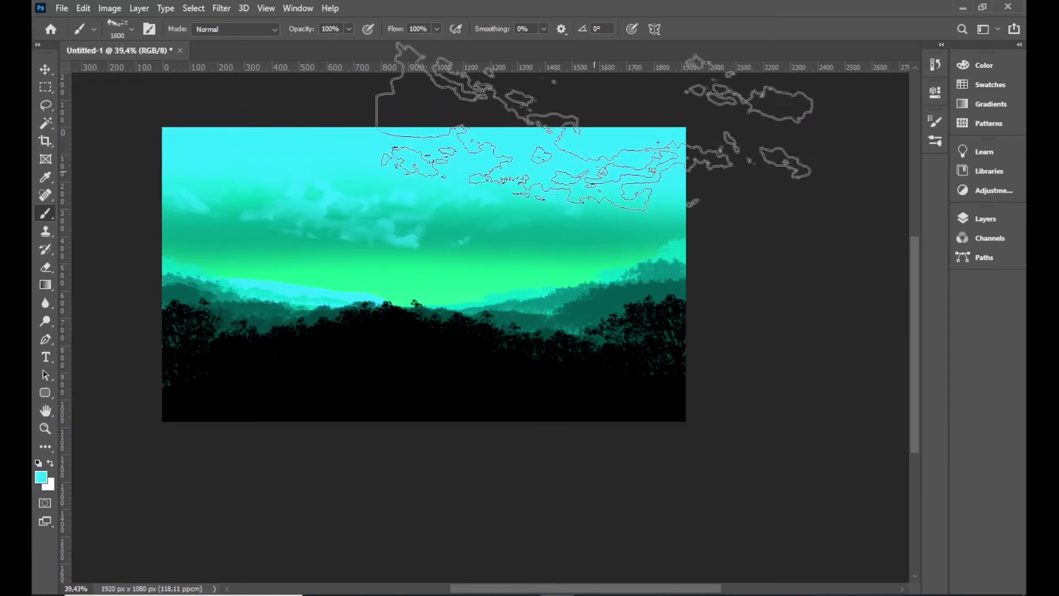
click(40, 477)
click(349, 120)
click(660, 118)
drag(369, 63, 616, 96)
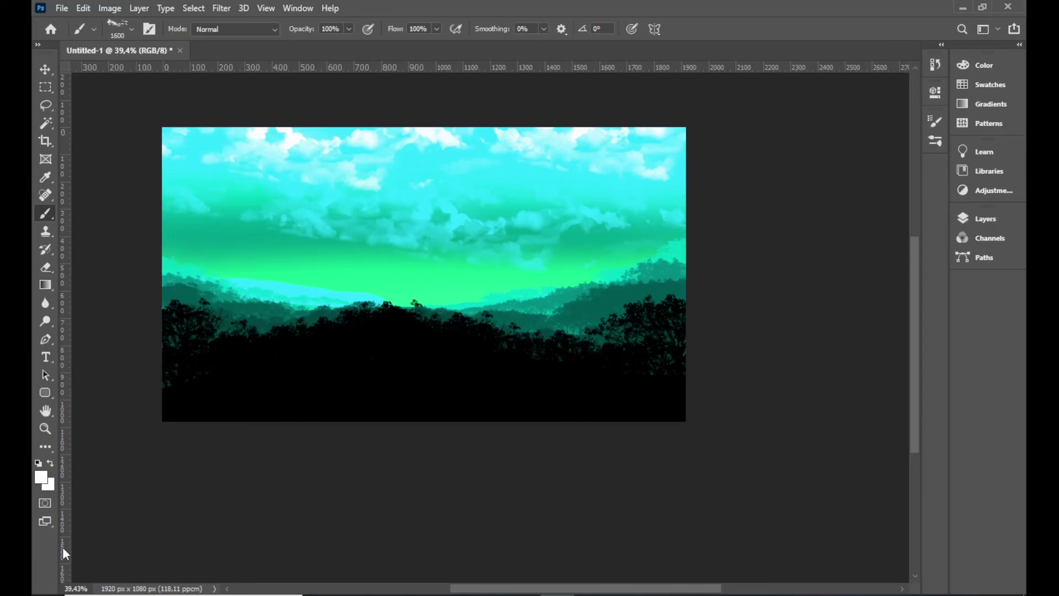
click(120, 27)
click(111, 174)
key(Return)
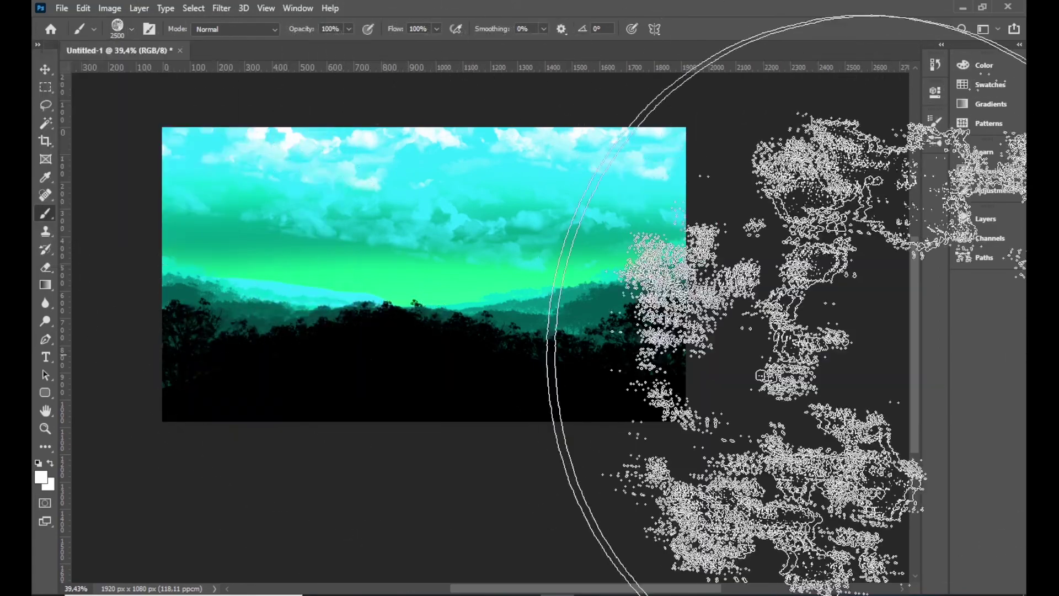
- Paint a small moon in the upper-left sky and recolour it pale cyan
key(bracketleft)
key(bracketleft)
key(bracketleft)
key(bracketleft)
key(bracketleft)
key(bracketleft)
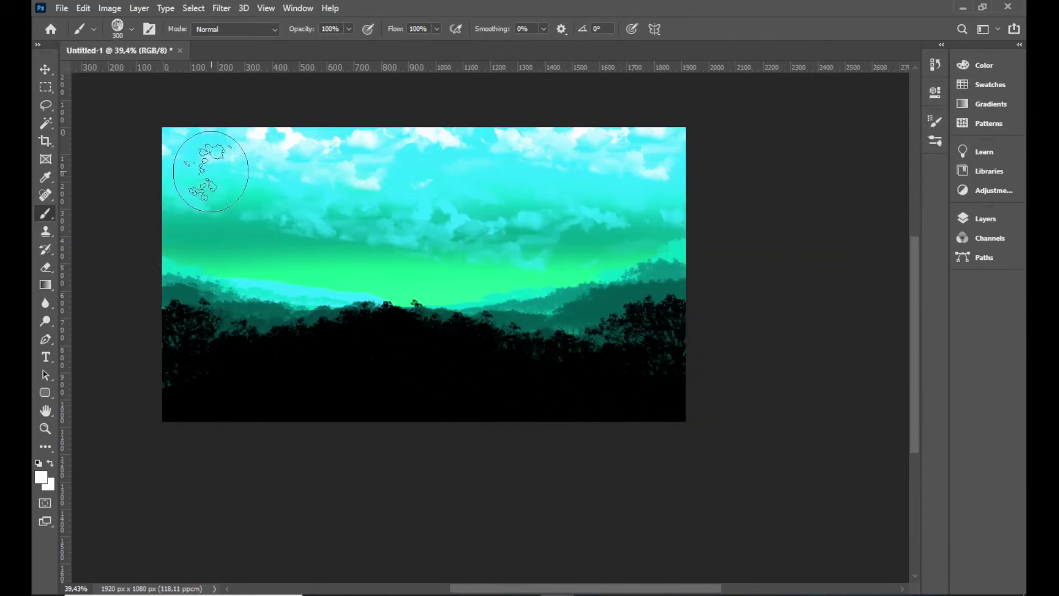
drag(211, 172, 208, 171)
click(41, 481)
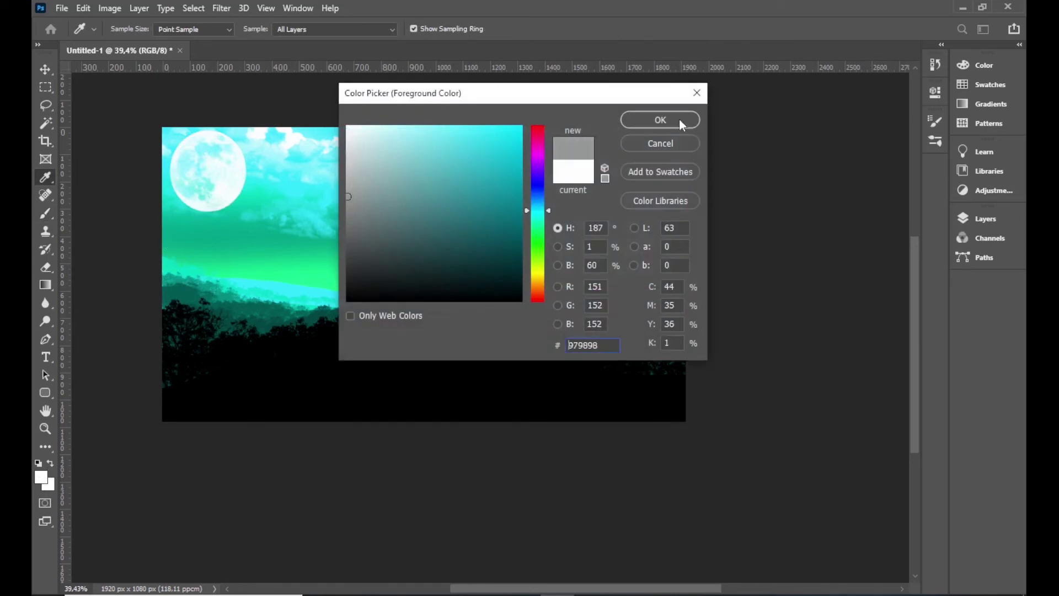
click(660, 120)
click(208, 171)
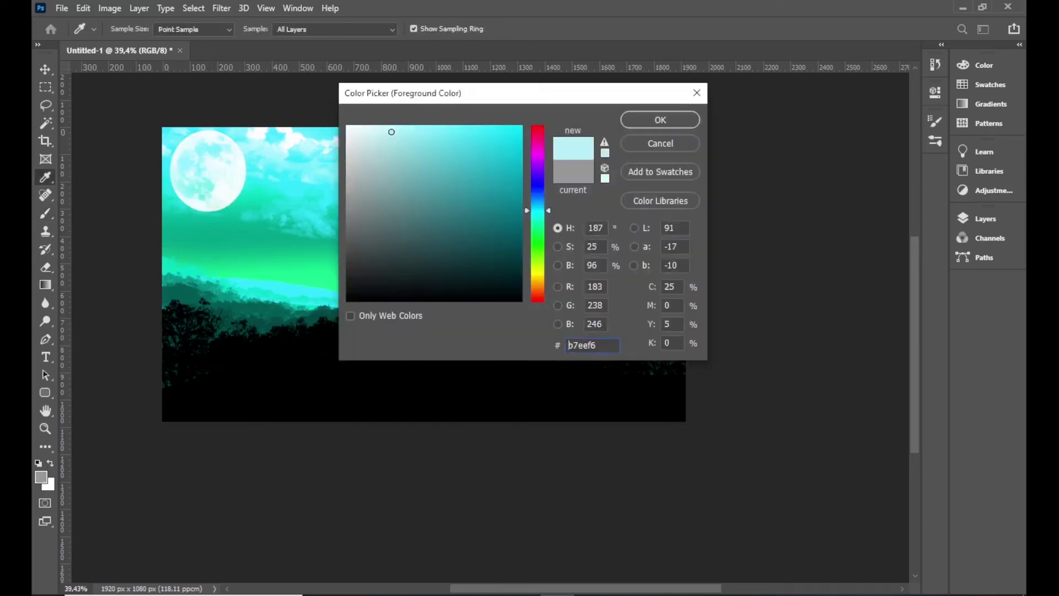
key(Return)
- Switch to a soft round brush at 35% opacity
key(b)
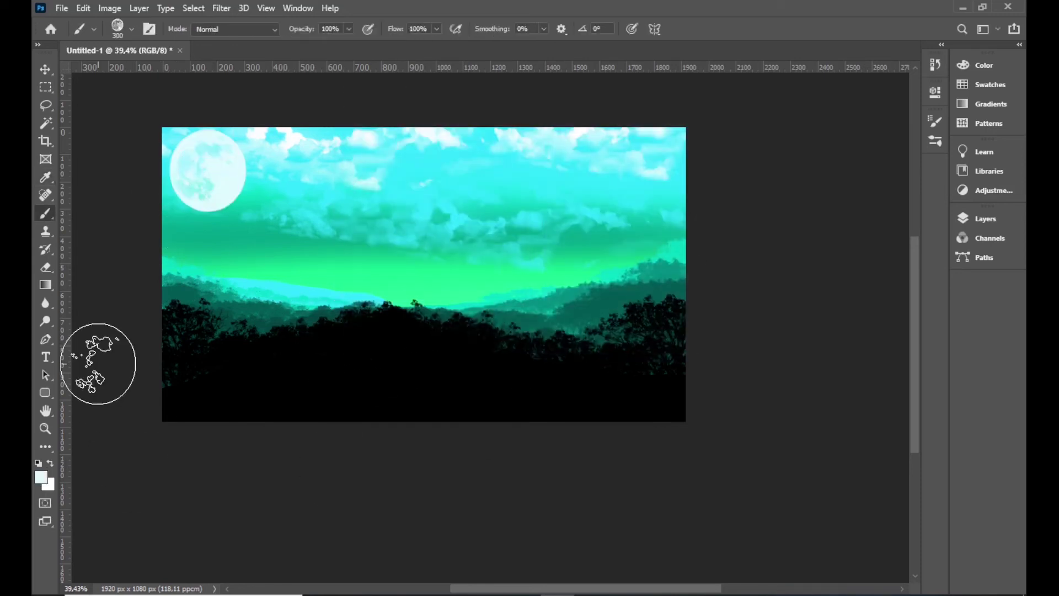
click(132, 29)
double_click(132, 182)
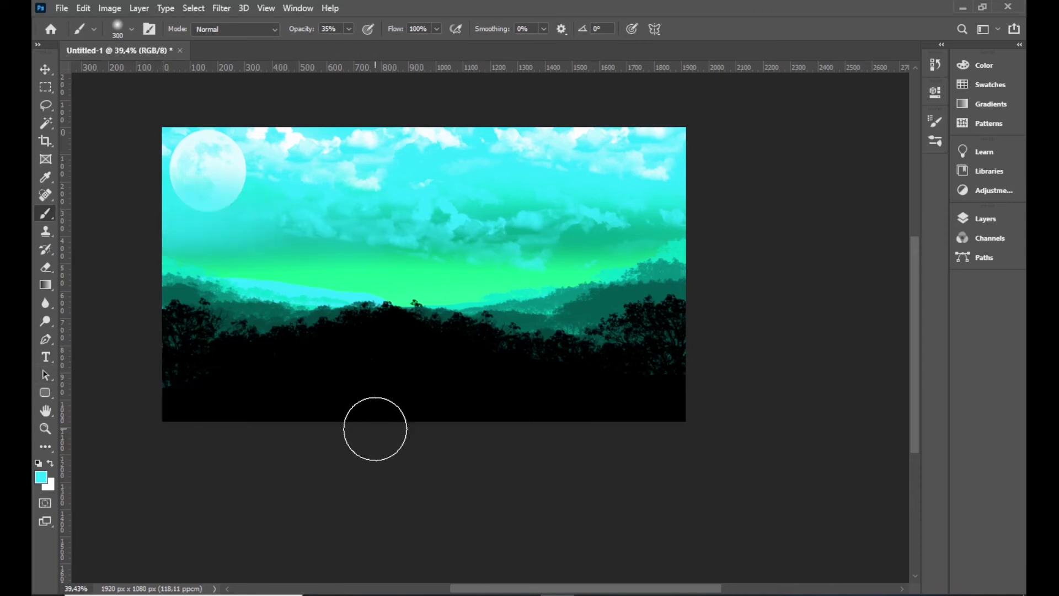
- Select the Palmtrees-Coconut brush preset
click(132, 29)
scroll(83, 204, down, 3)
scroll(77, 207, down, 2)
scroll(56, 172, down, 3)
scroll(110, 188, down, 2)
click(127, 182)
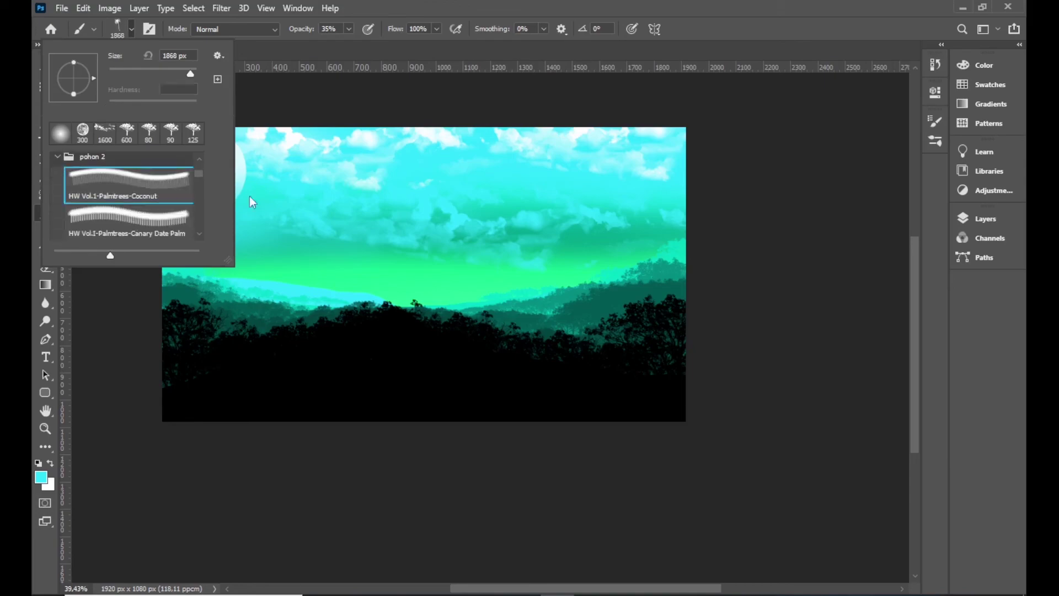
click(753, 328)
- Stamp two black palm tree silhouettes on the right side, the second smaller and lower
key(d)
key(bracketleft)
key(bracketleft)
key(bracketleft)
key(bracketleft)
click(626, 331)
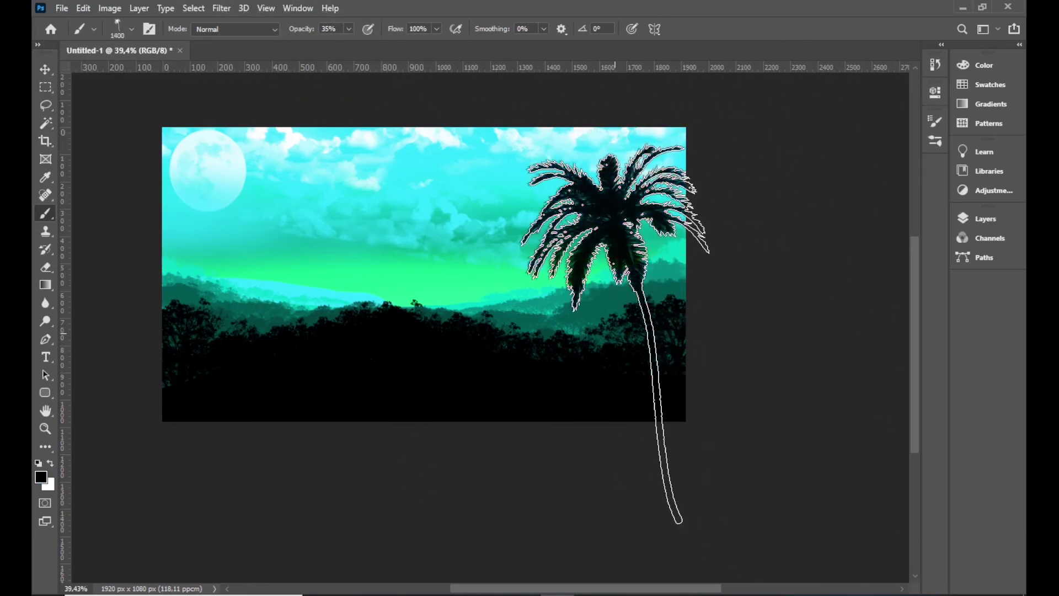
key(bracketleft)
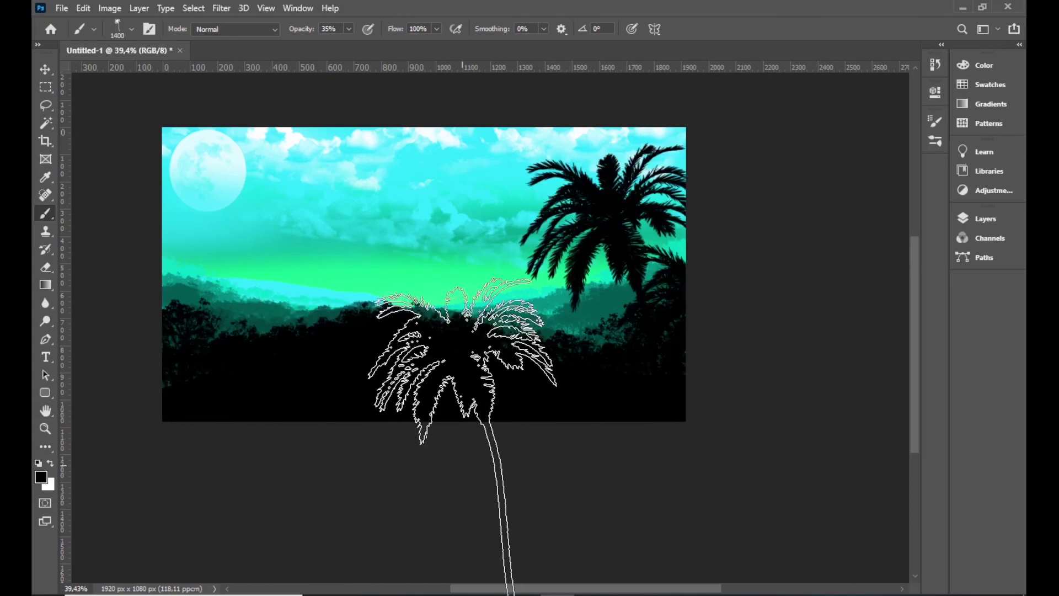
click(565, 442)
click(565, 441)
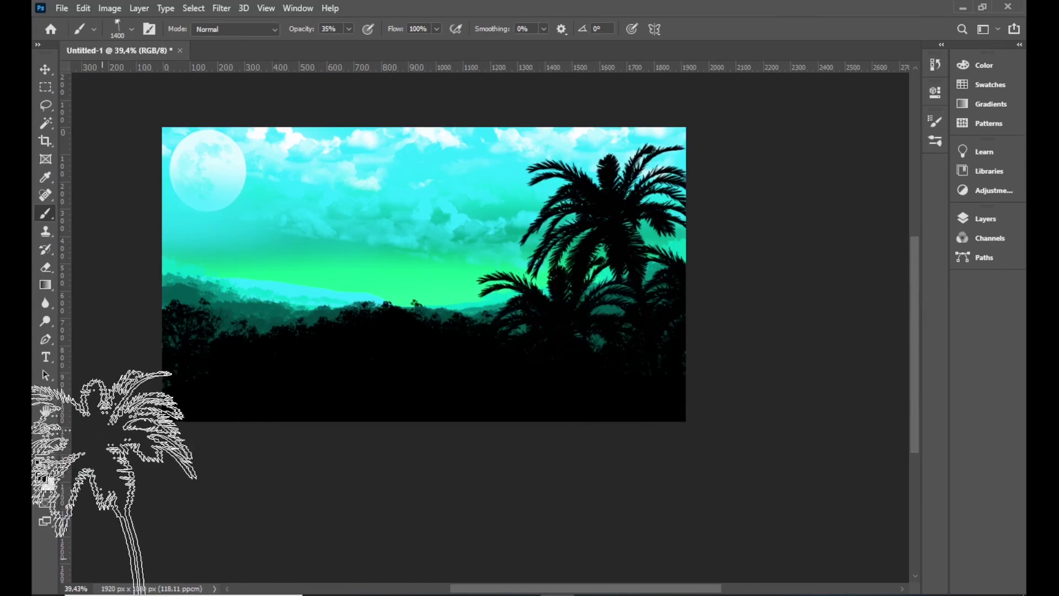
- With a Conifers brush, stamp a dark pine along the left edge twice
click(131, 28)
click(160, 191)
click(160, 223)
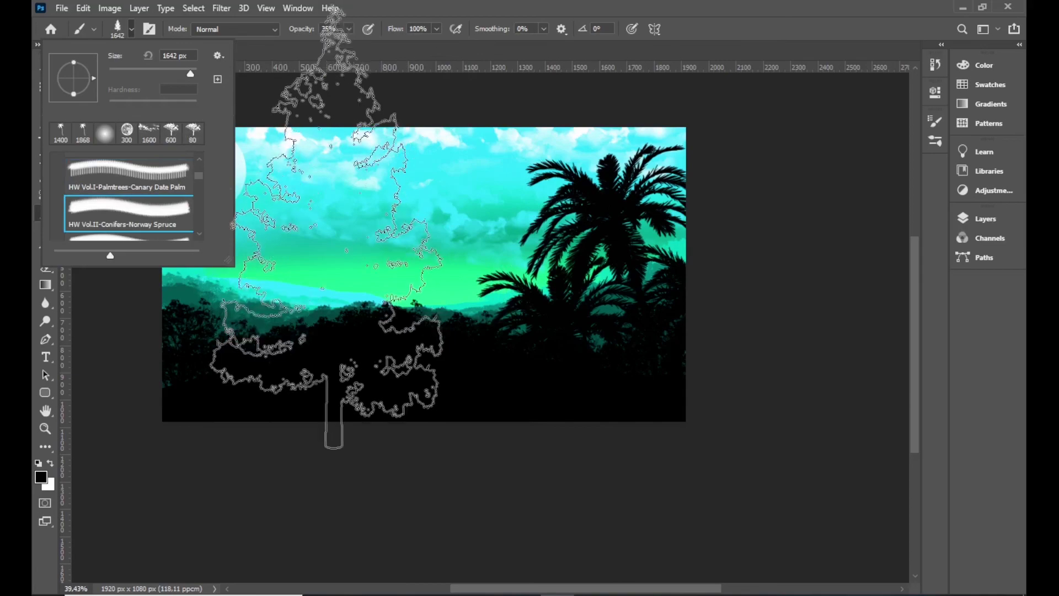
click(160, 217)
click(193, 408)
click(102, 315)
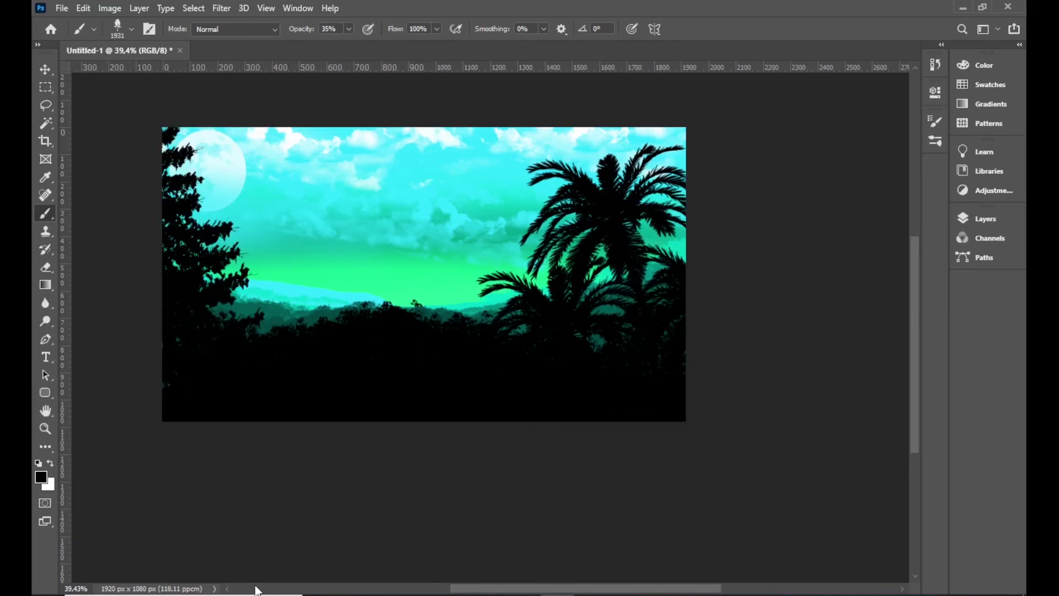